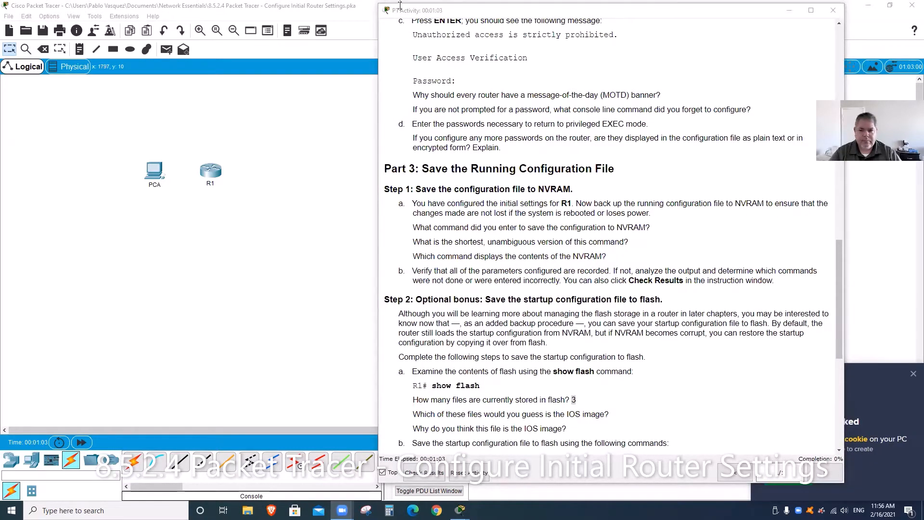
Step: Scroll the PT Activity instructions back up to the title and three objectives
left_click(399, 5)
left_click(668, 70)
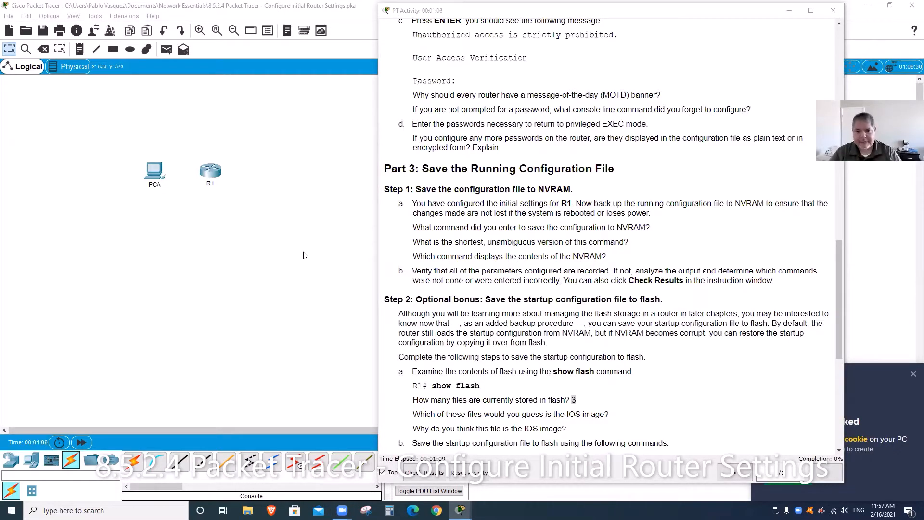
scroll(625, 255, "up", 1)
scroll(625, 255, "up", 20)
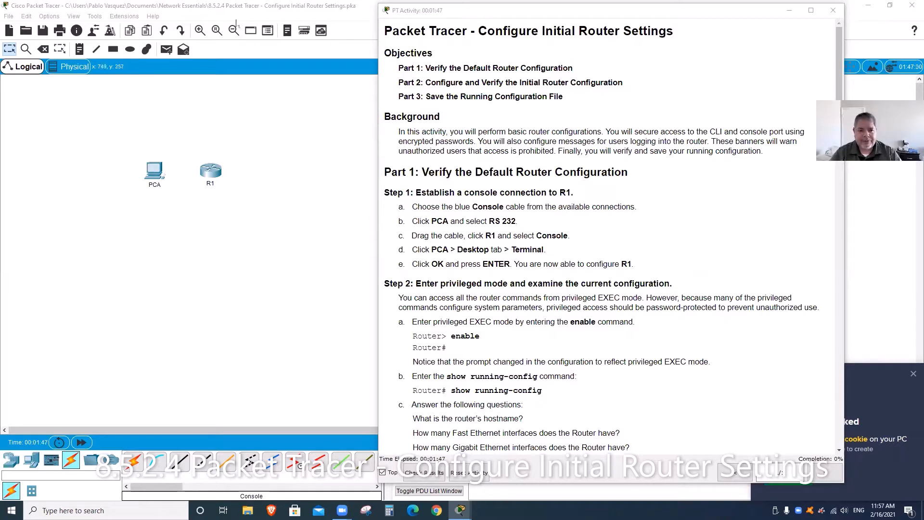
Step: Zoom the workspace in four levels, recentre it on PCA and R1, and show connection types
left_click(200, 30)
left_click(201, 30)
left_click(200, 30)
left_click(200, 30)
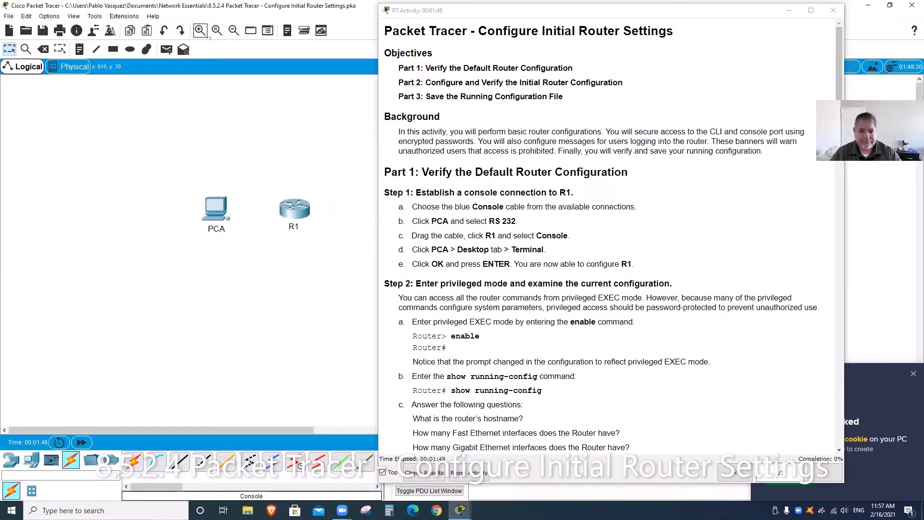
left_click(200, 30)
left_click_drag(183, 426, 210, 428)
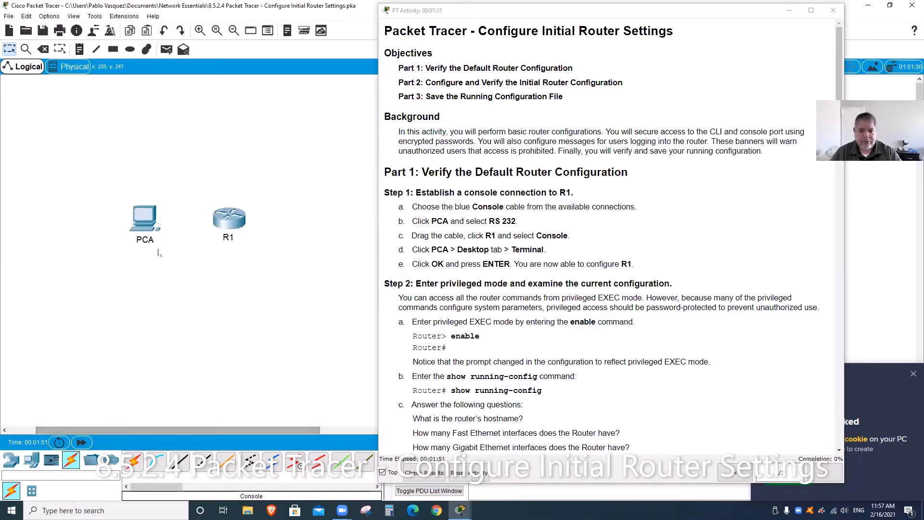
mouse_move(158, 251)
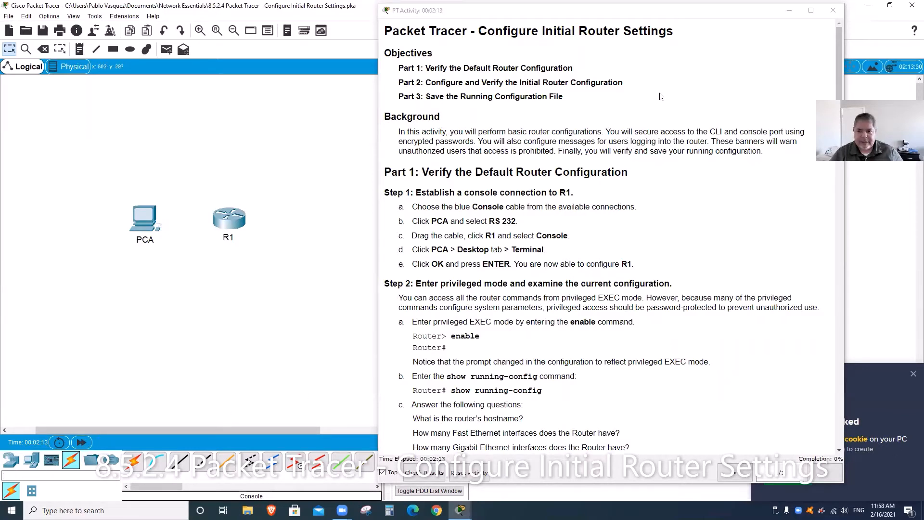
left_click(68, 460)
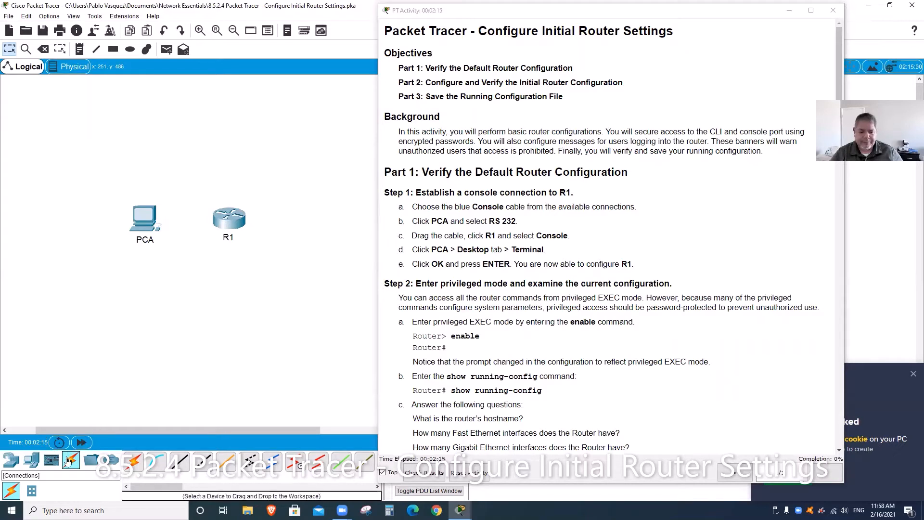
Step: Cable PCA's RS 232 port to R1's Console port and spread the two devices apart
left_click(159, 460)
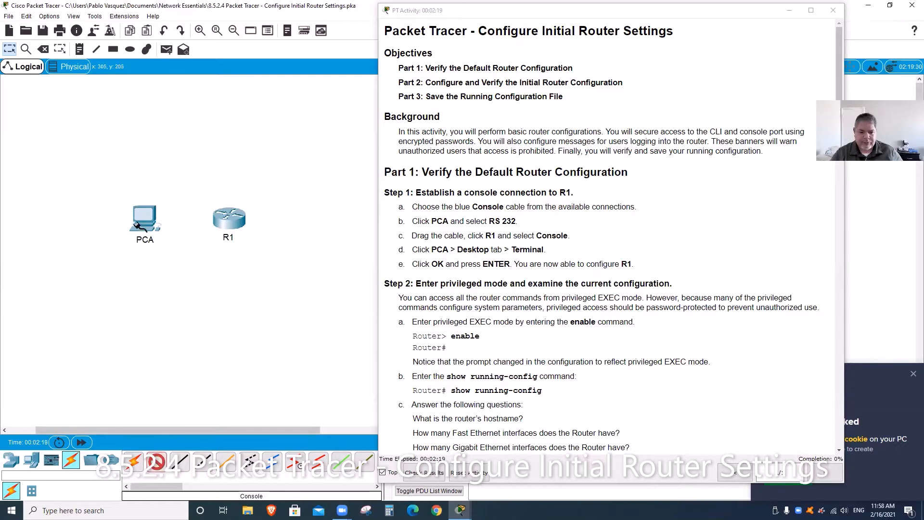
left_click(138, 219)
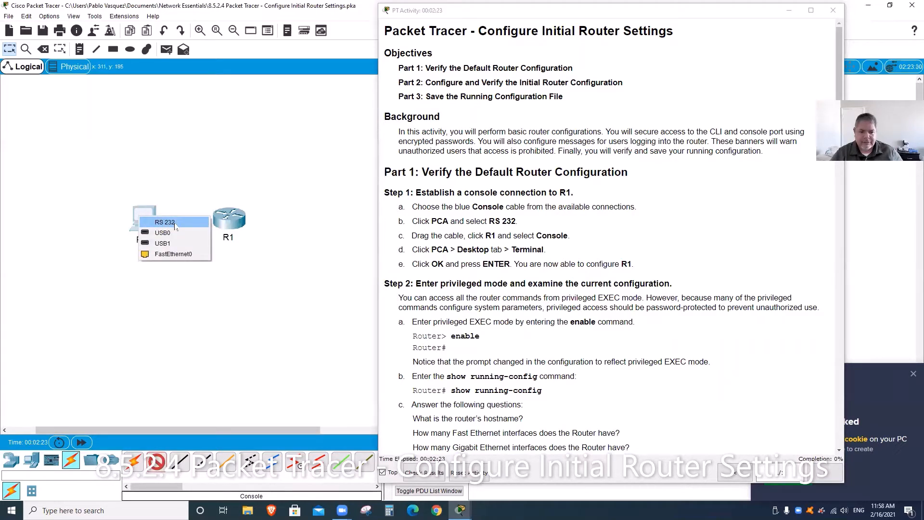
left_click(175, 223)
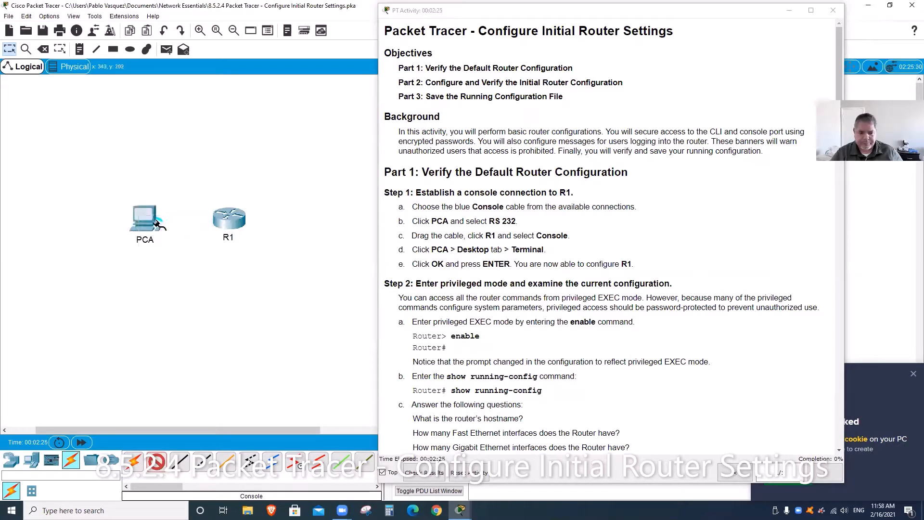
left_click(222, 218)
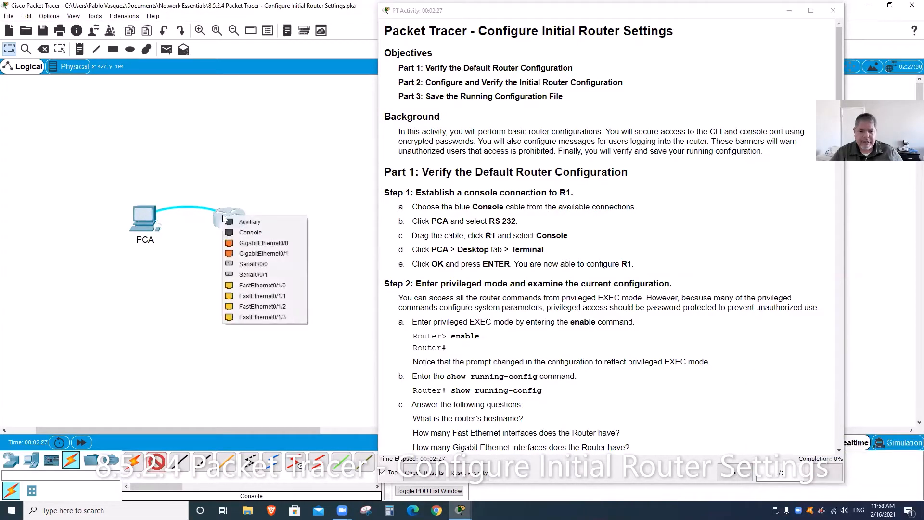
left_click(248, 232)
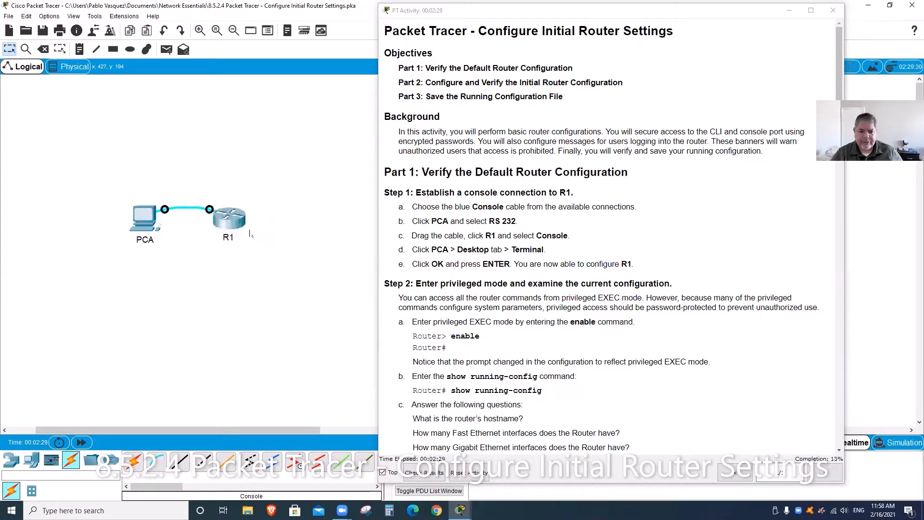
left_click_drag(138, 227, 81, 208)
left_click_drag(231, 232, 288, 212)
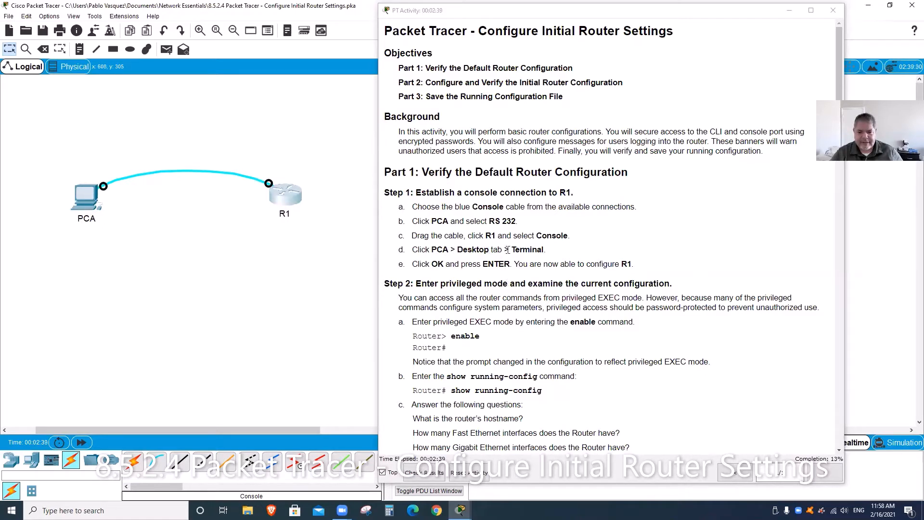
Step: Launch PCA's Desktop Terminal with default settings to connect to R1's console
left_click(80, 206)
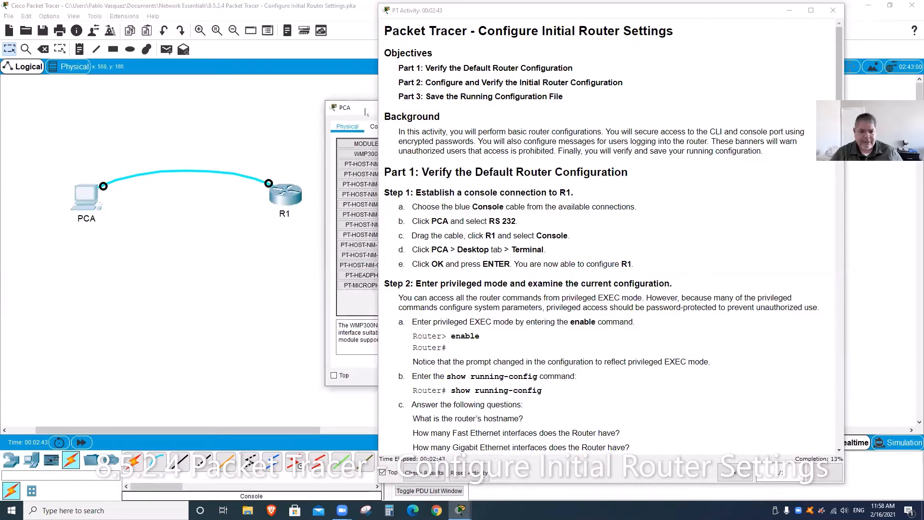
left_click_drag(365, 111, 75, 97)
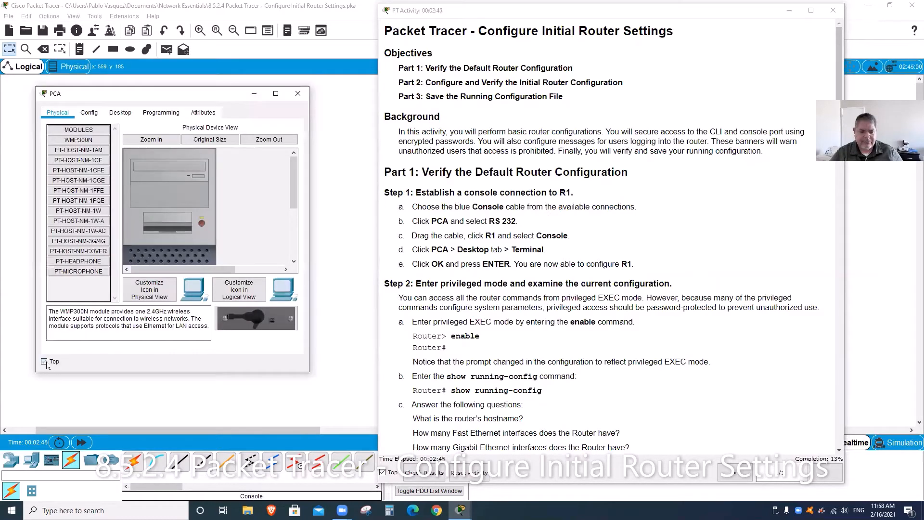
left_click(120, 113)
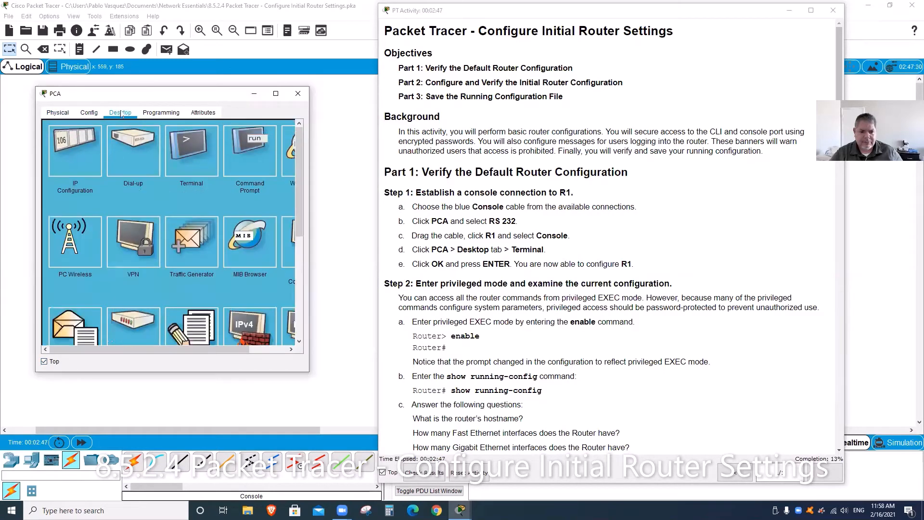
left_click(201, 147)
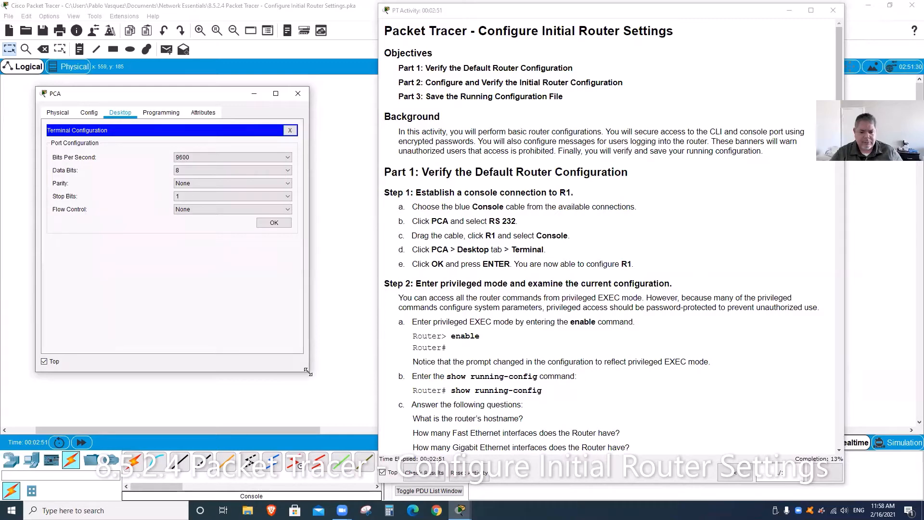
left_click_drag(308, 372, 376, 408)
left_click(346, 225)
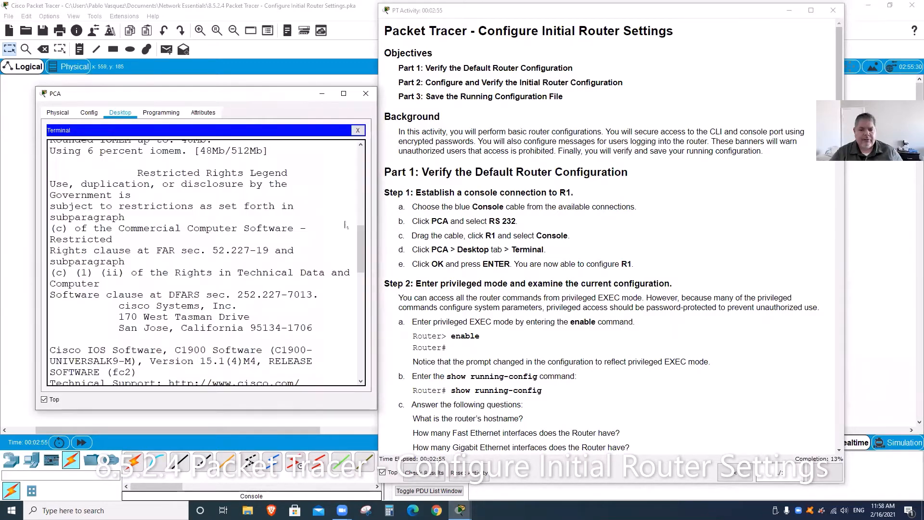
left_click_drag(362, 260, 363, 372)
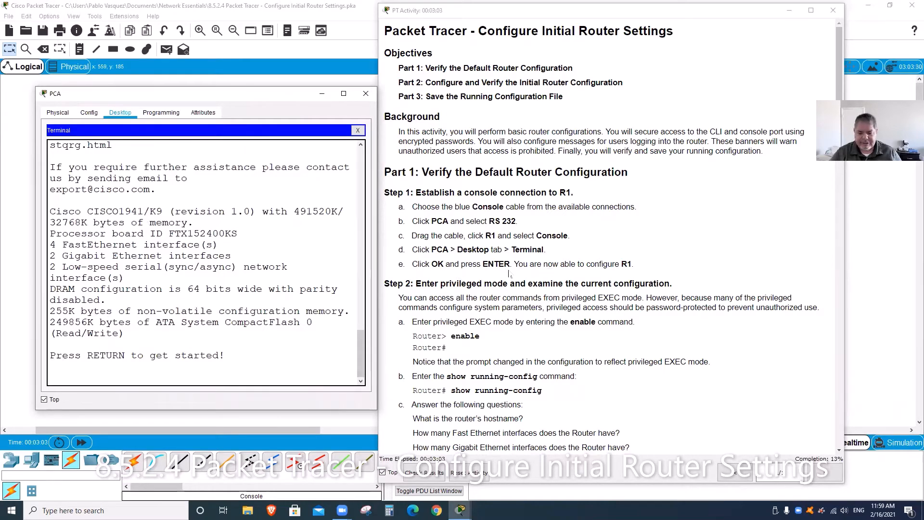
Step: Get R1's user prompt and enter privileged EXEC mode with en
key("Return")
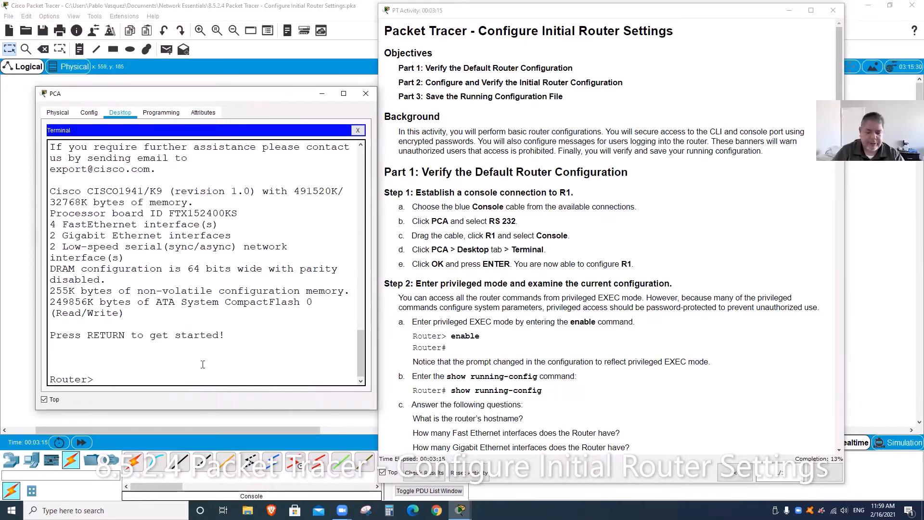
type("ena")
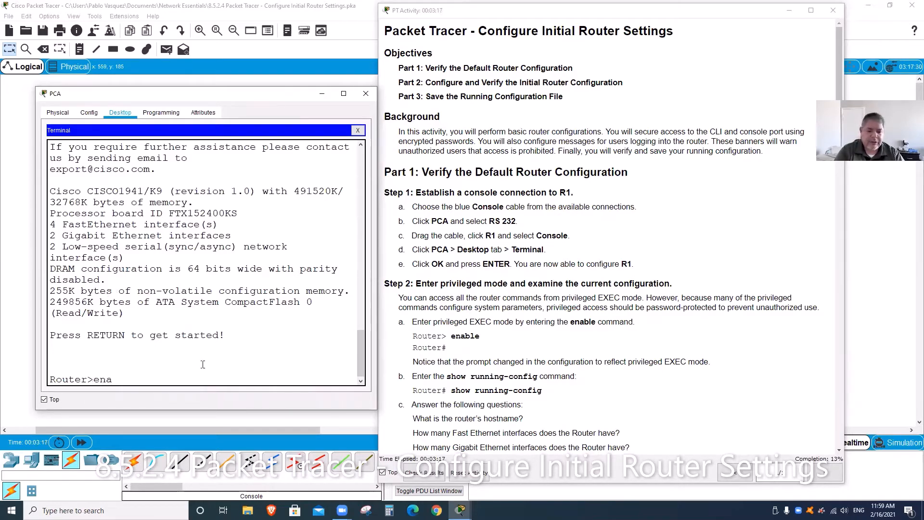
key("BackSpace")
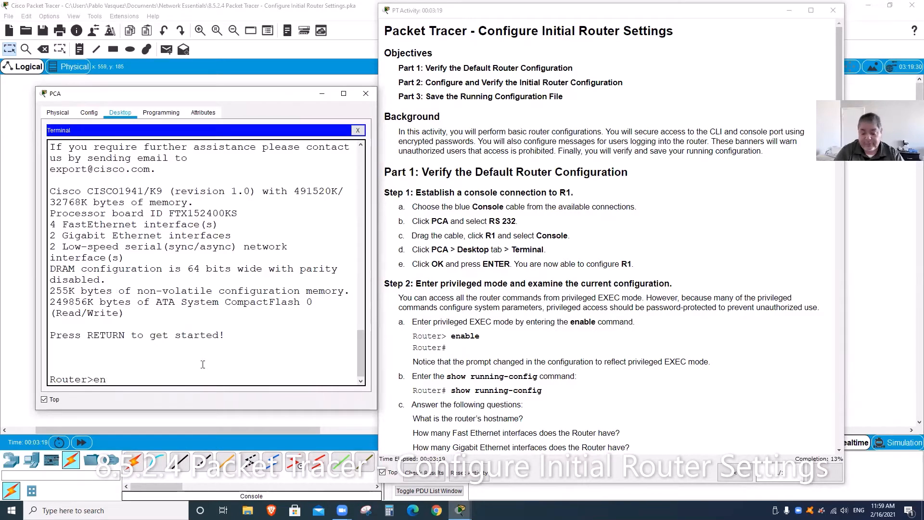
key("Return")
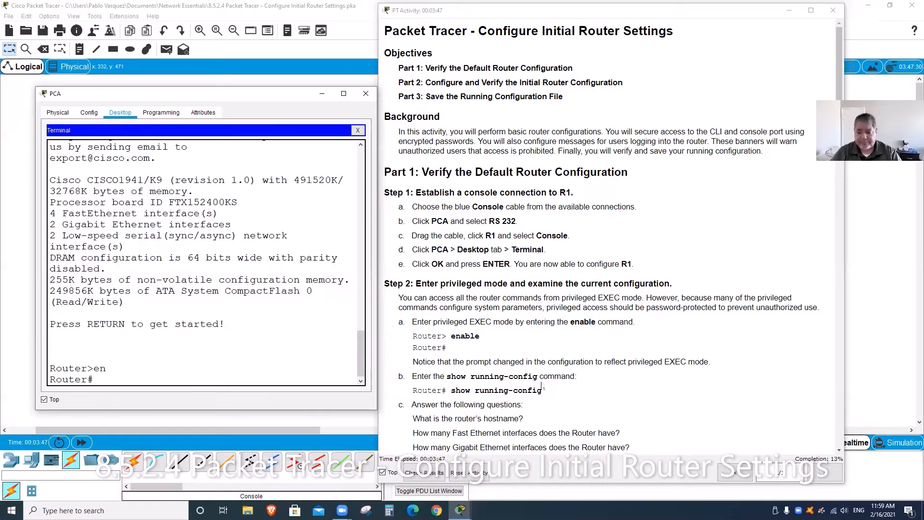
Step: Paste show running-config from the instructions at the Router# prompt
left_click_drag(537, 376, 445, 376)
key("ctrl+c")
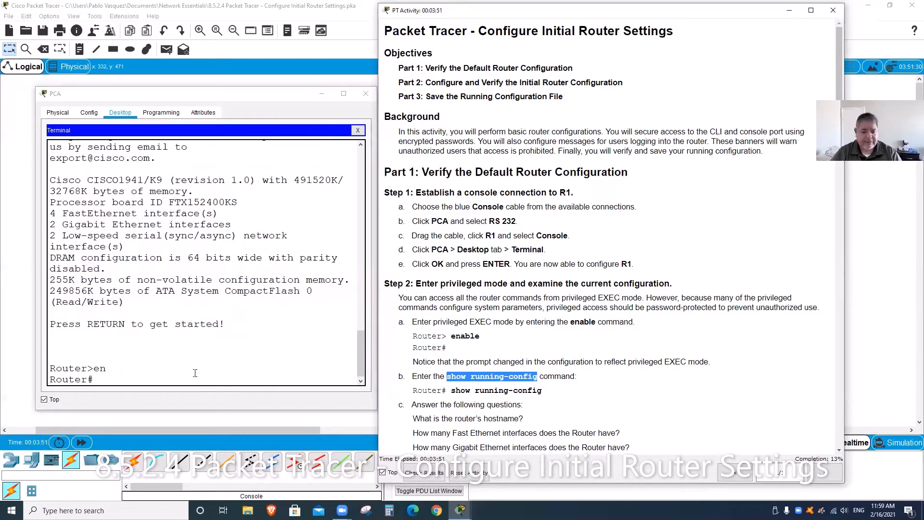
left_click(186, 372)
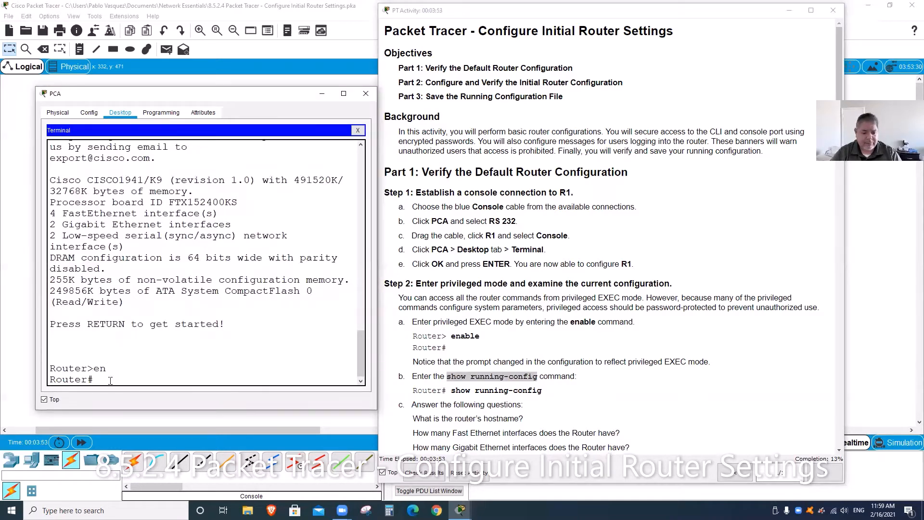
right_click(110, 379)
left_click(134, 402)
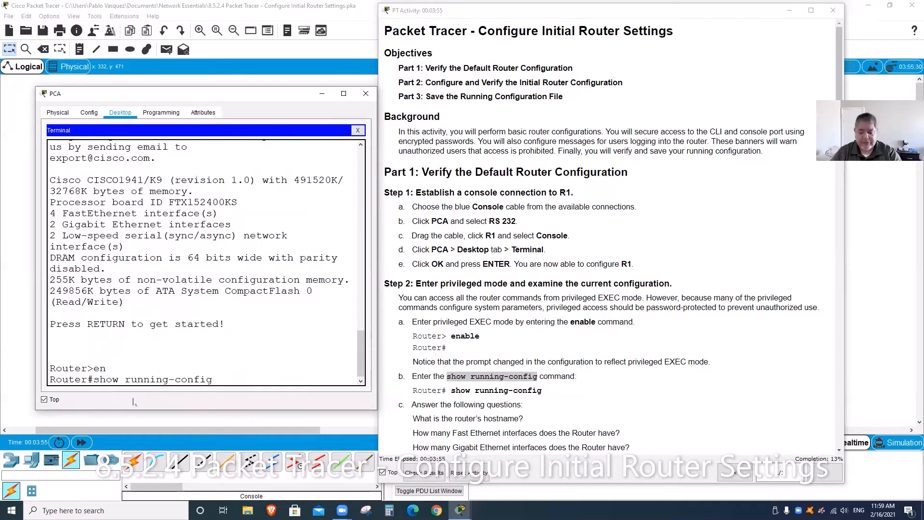
Step: Run show running-config and mark the hostname Router line in the output
key("Return")
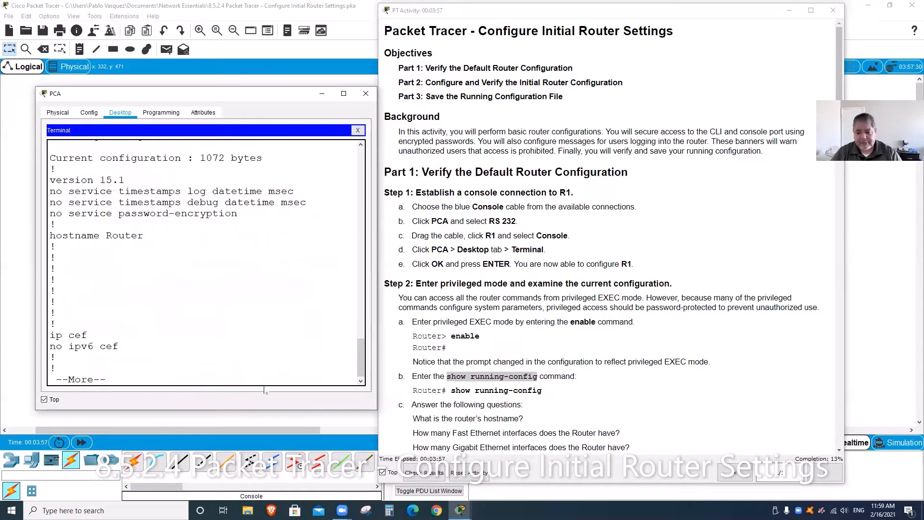
scroll(575, 399, "down", 4)
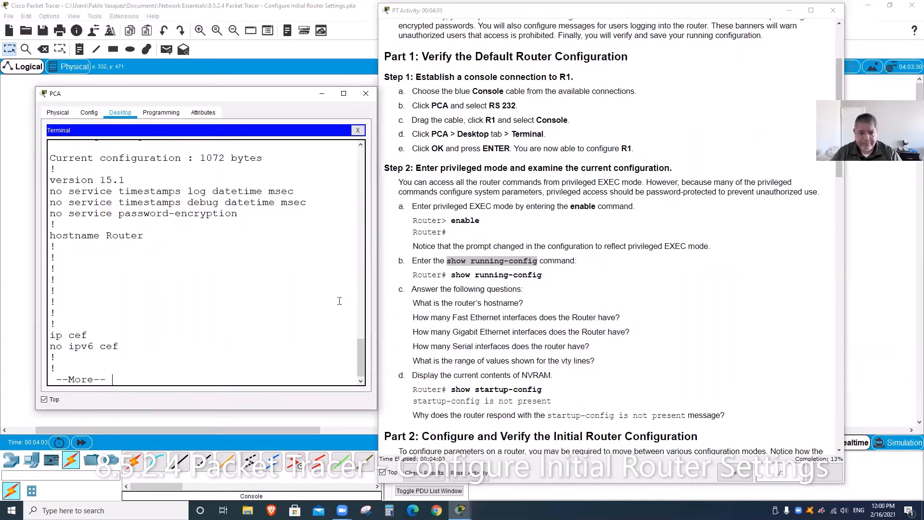
left_click_drag(143, 236, 50, 235)
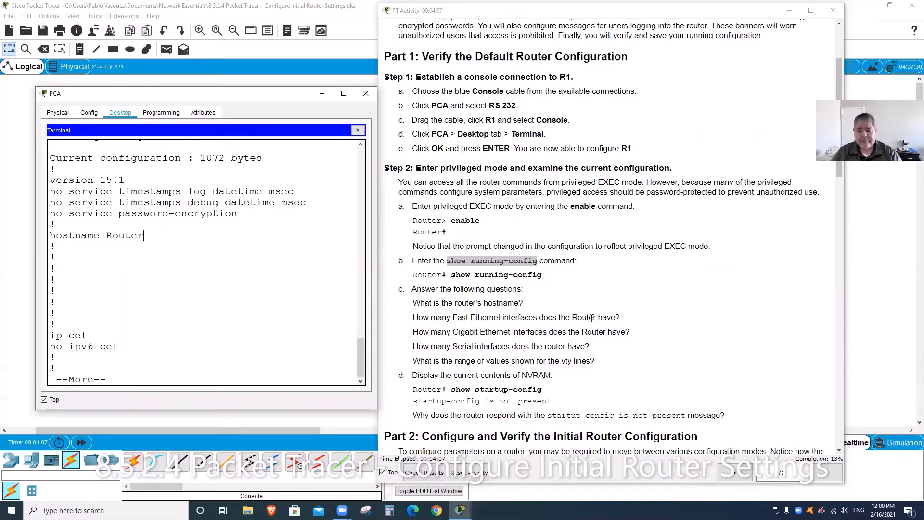
left_click(529, 305)
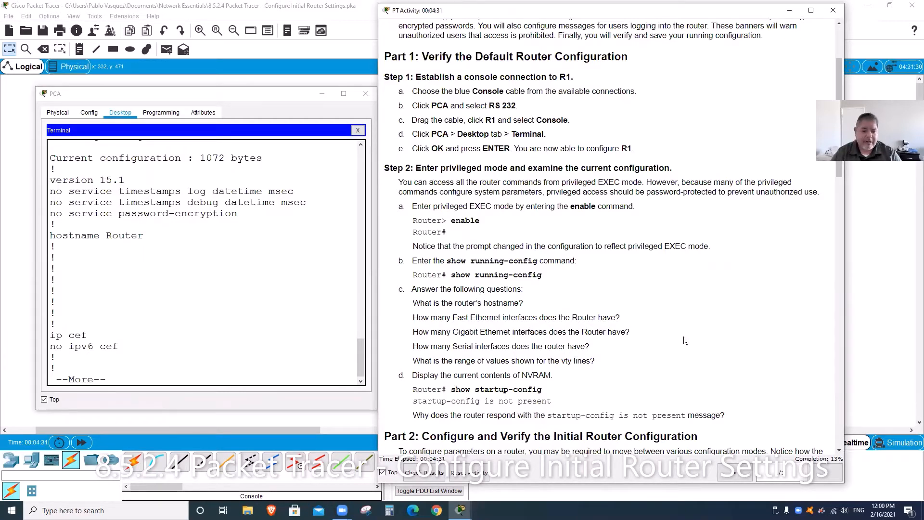
Step: Review the Step 2 question about how many Fast Ethernet interfaces the router has
scroll(683, 341, "down", 10)
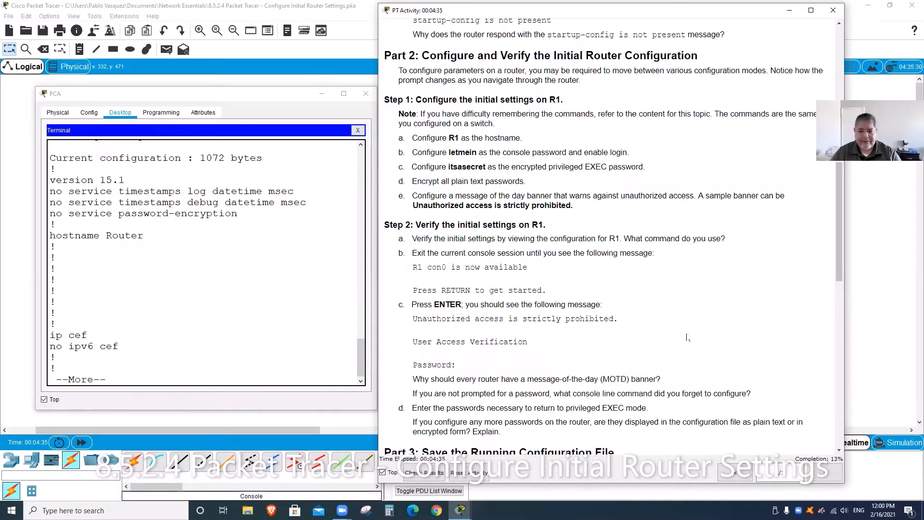
scroll(520, 306, "up", 5)
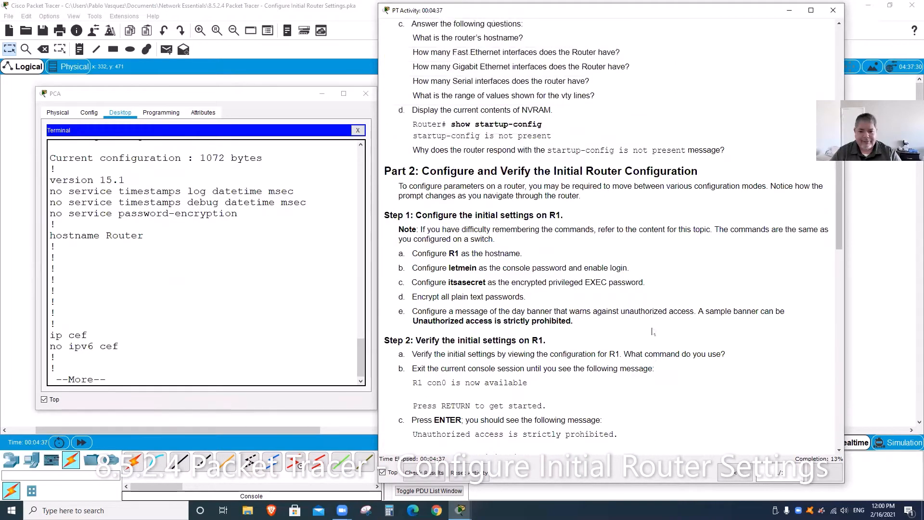
scroll(653, 332, "up", 11)
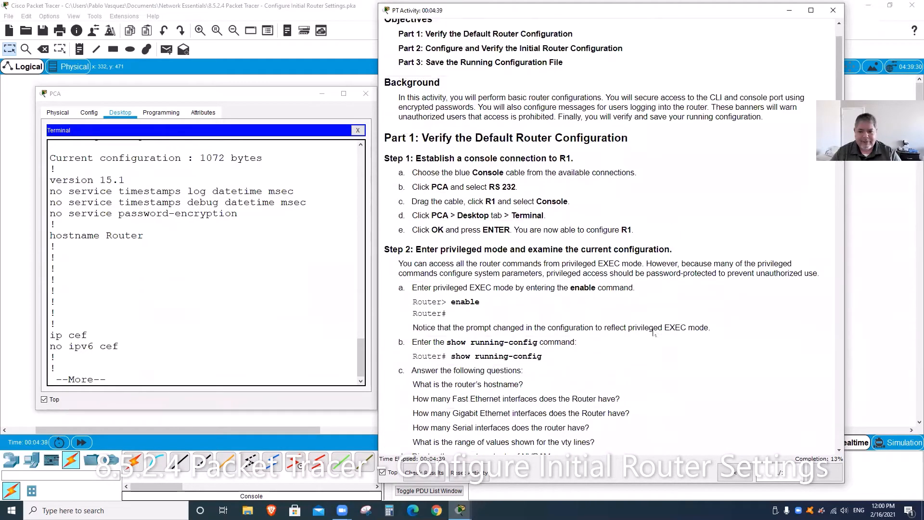
scroll(652, 330, "up", 3)
scroll(653, 332, "down", 4)
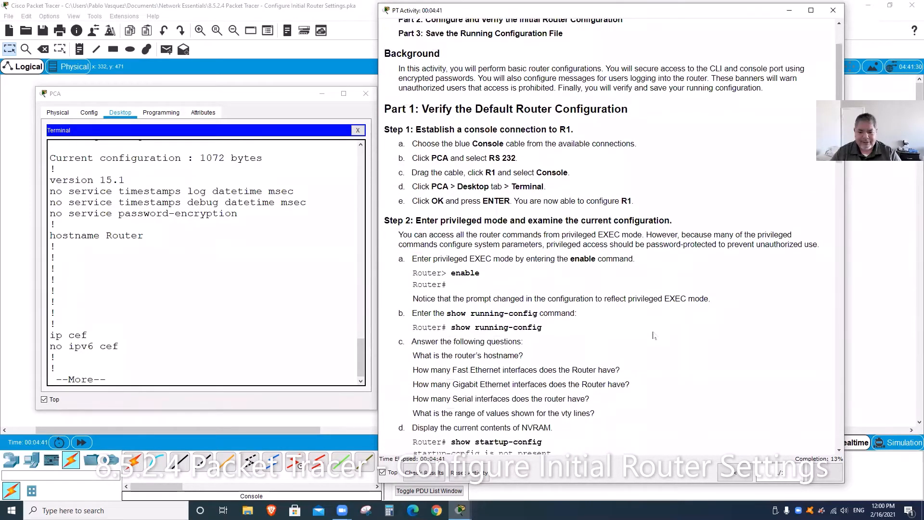
scroll(654, 336, "down", 2)
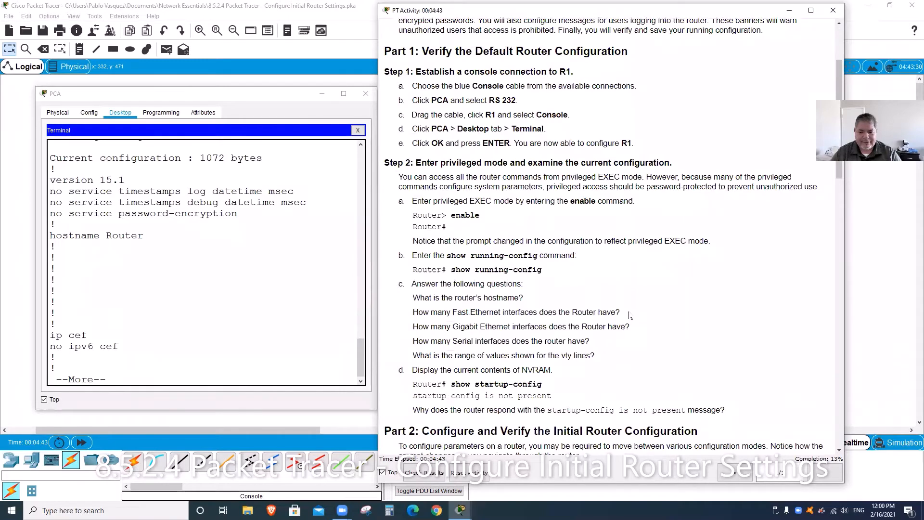
mouse_move(632, 326)
left_mouse_down()
mouse_move(444, 326)
mouse_move(491, 313)
mouse_move(629, 327)
mouse_move(634, 318)
left_mouse_up()
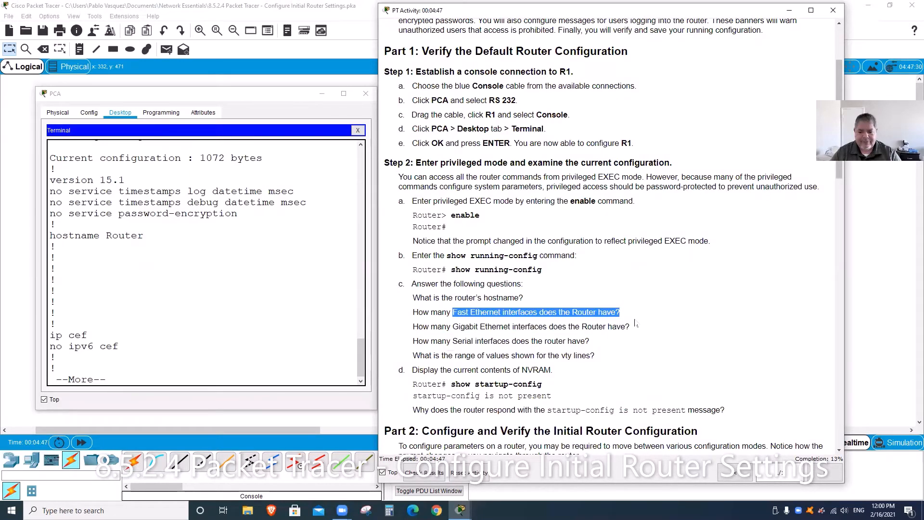
left_click(636, 321)
Step: Page the running config forward to the FastEthernet and Vlan1 sections
left_click(179, 271)
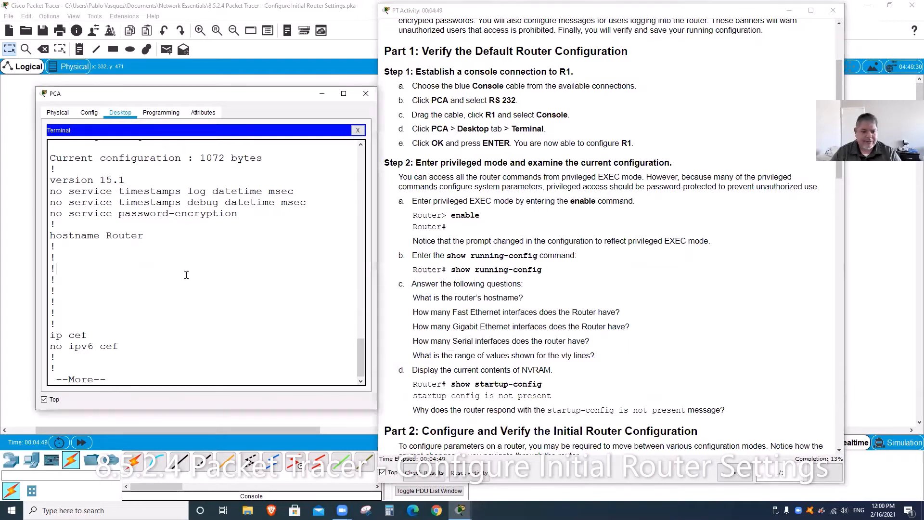
key("space")
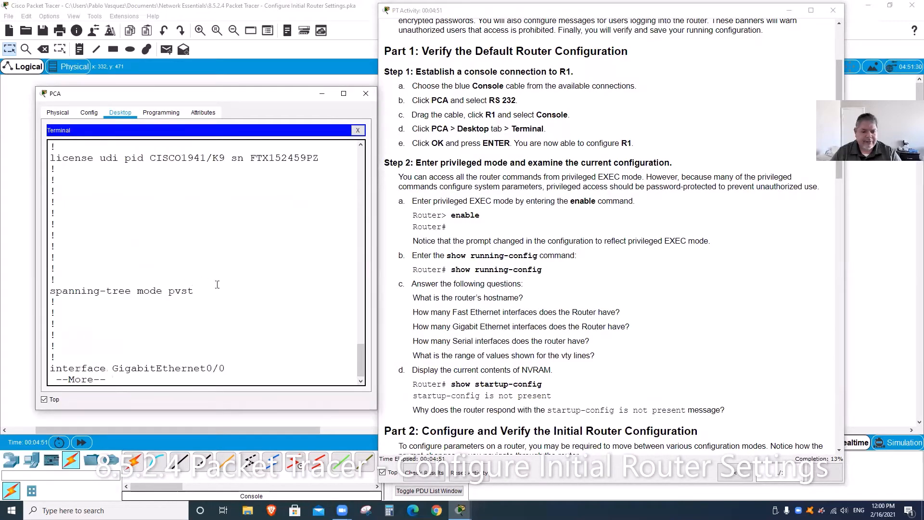
key("space")
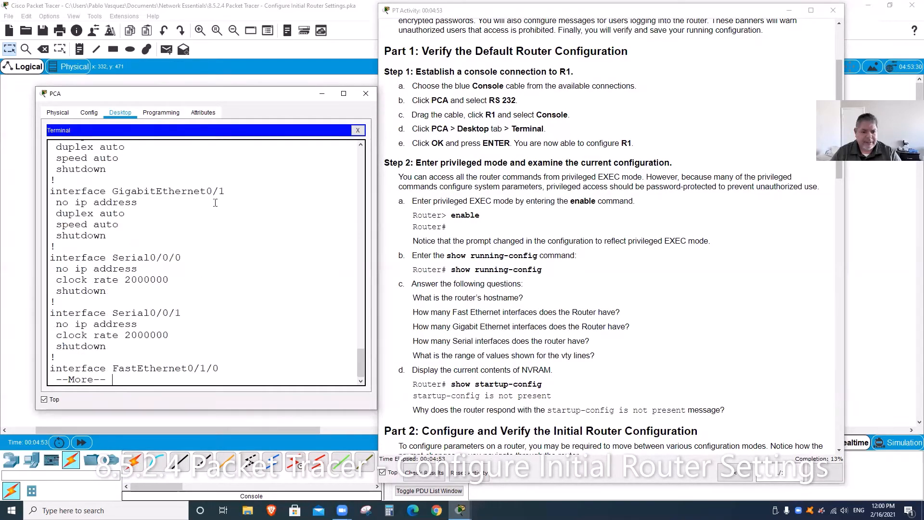
scroll(245, 232, "up", 2)
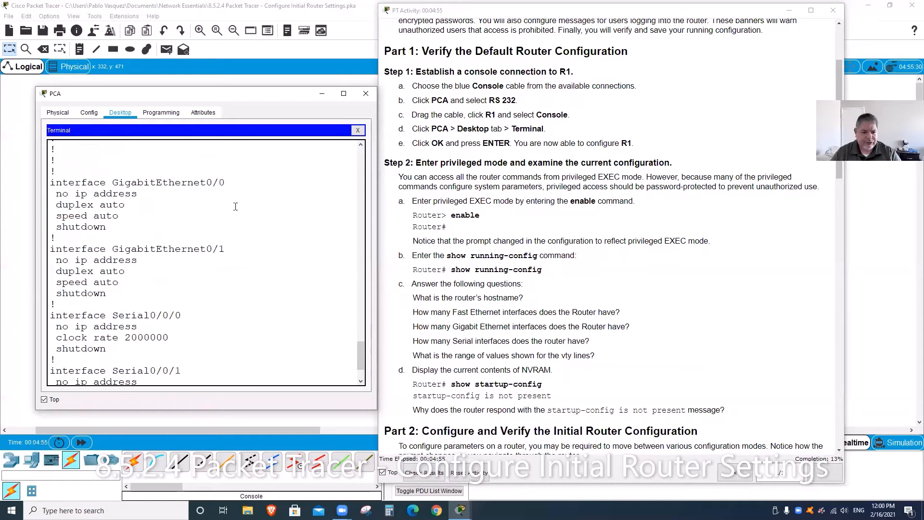
scroll(244, 270, "down", 2)
scroll(251, 284, "down", 1)
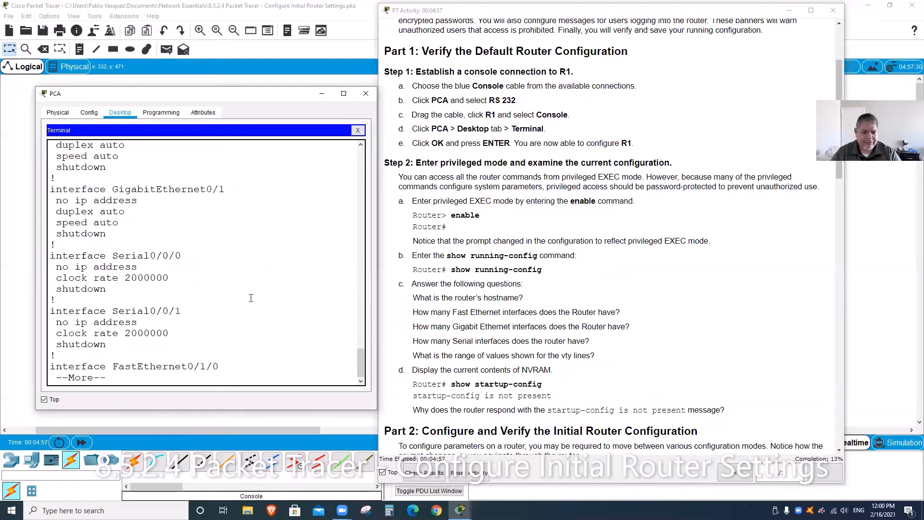
key("space")
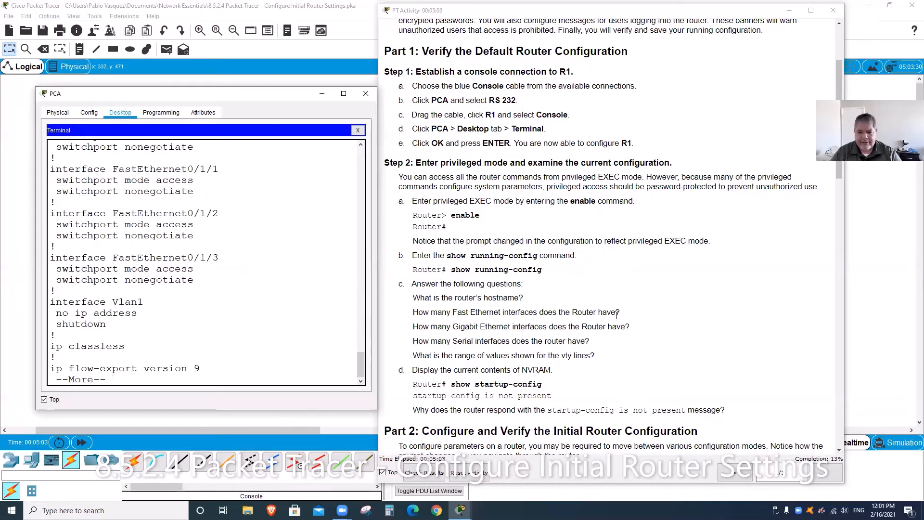
Step: Check the questions, mark the interface Vlan1 line, and page to the config's end
left_click(630, 317)
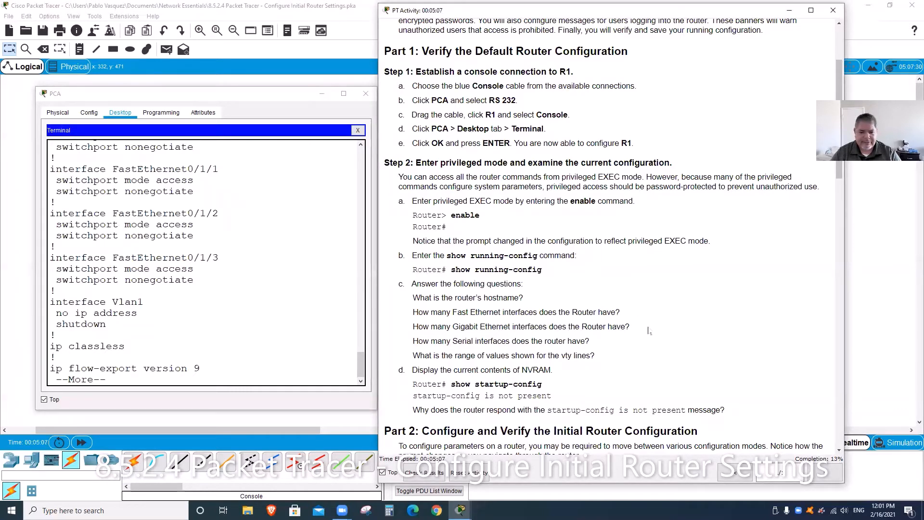
scroll(200, 267, "up", 3)
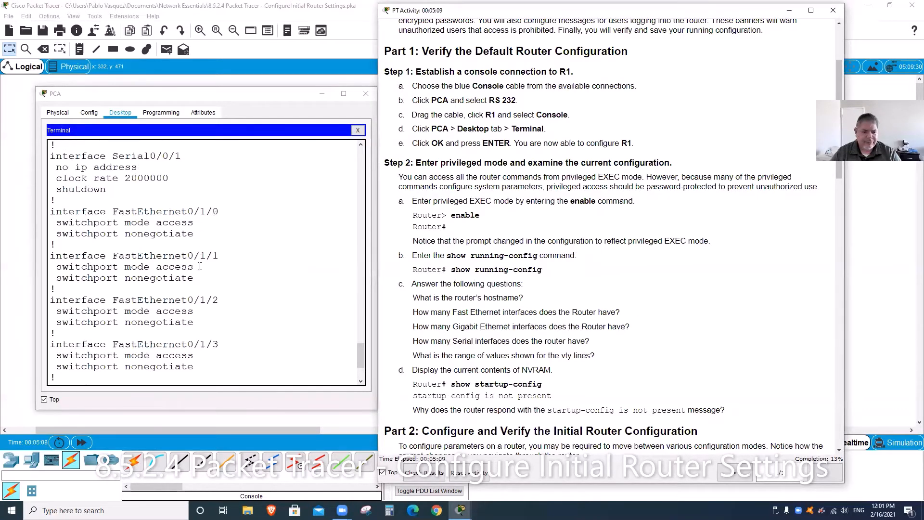
scroll(200, 266, "up", 3)
left_click(131, 192)
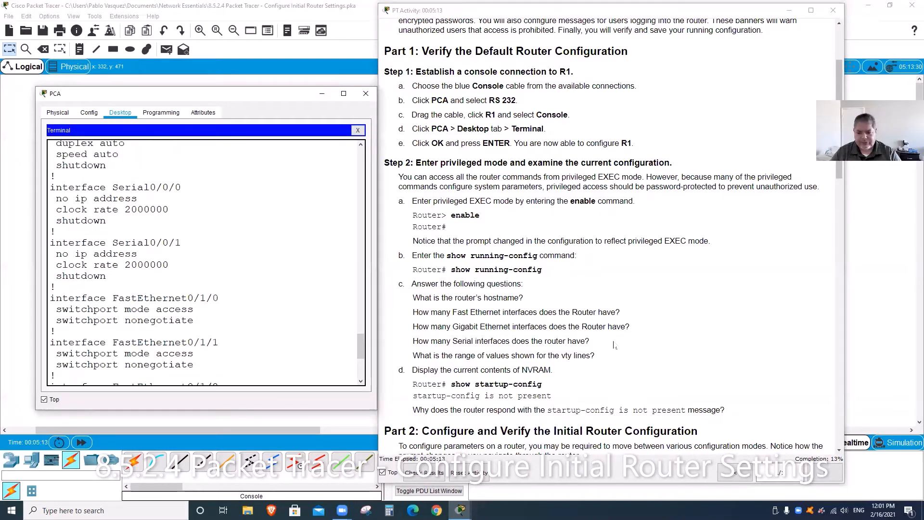
left_click(605, 345)
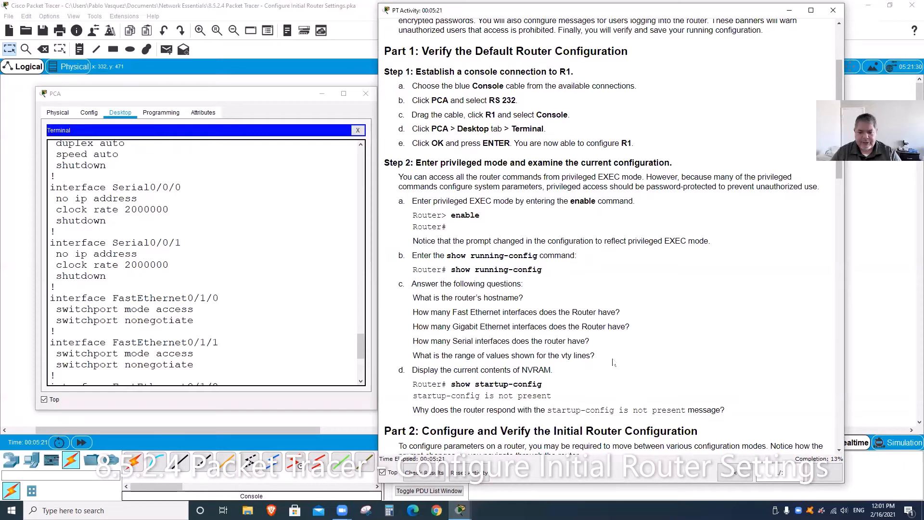
scroll(257, 277, "down", 3)
scroll(257, 278, "down", 2)
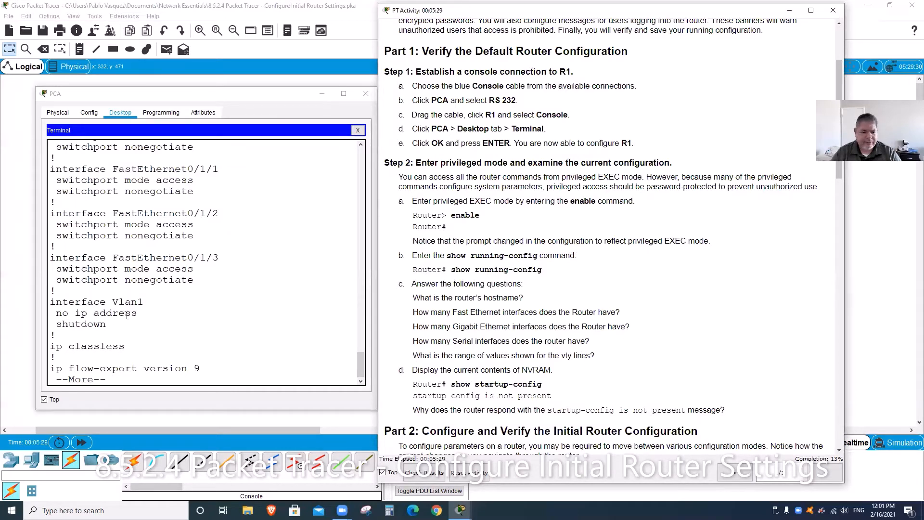
scroll(140, 307, "down", 1)
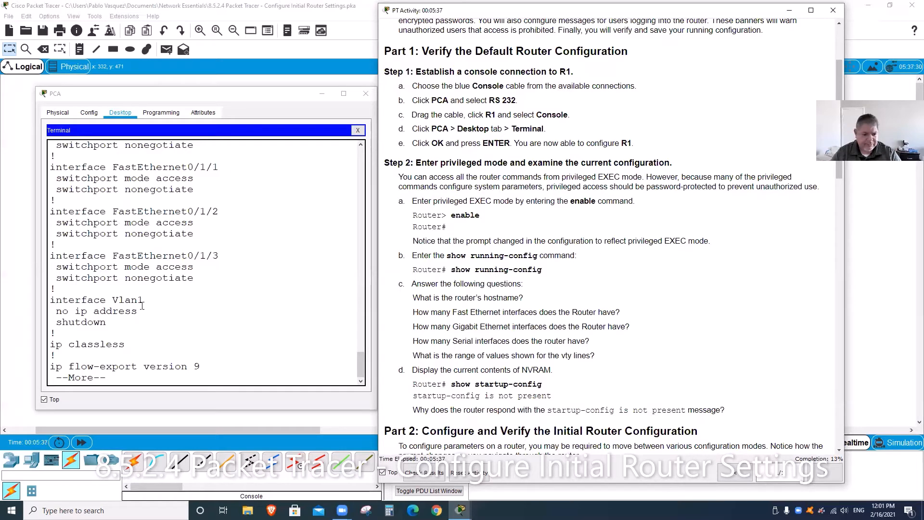
left_click_drag(143, 303, 56, 301)
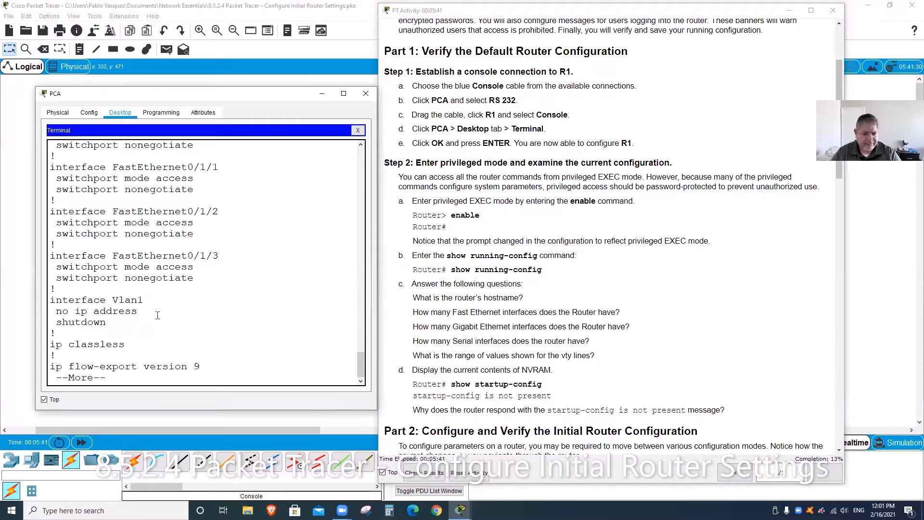
key("space")
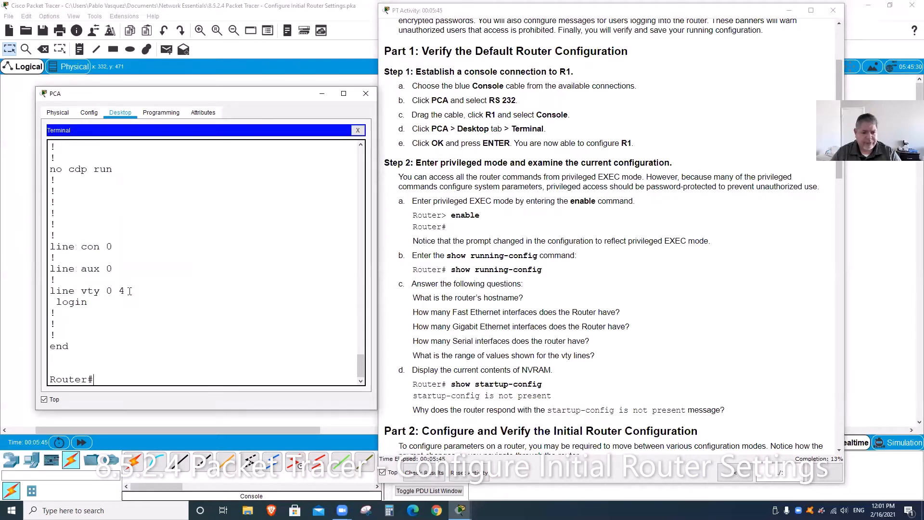
Step: Mark the line vty 0 4 range and page the instructions down
left_click_drag(125, 291, 80, 291)
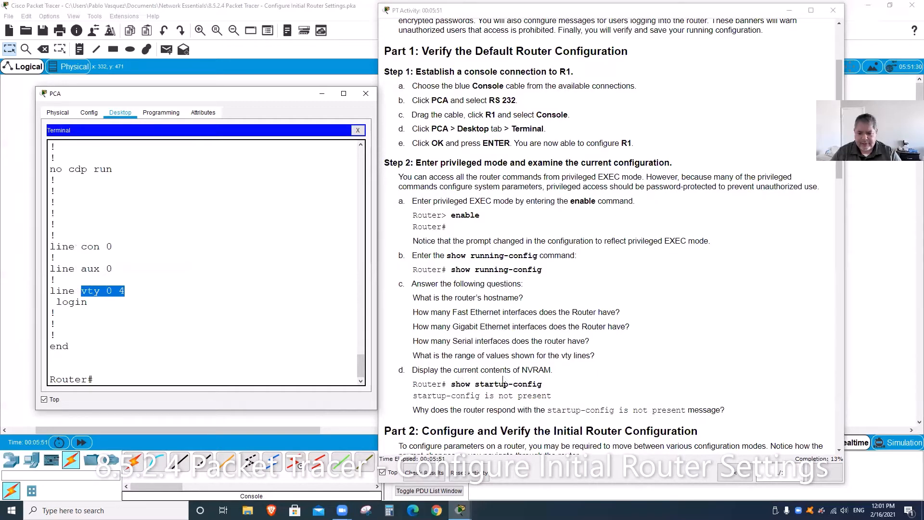
left_click(602, 365)
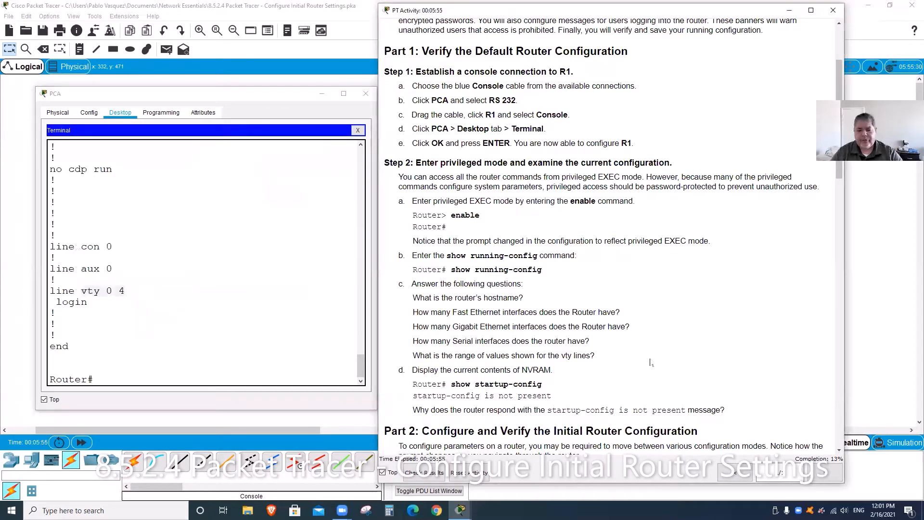
left_click(141, 294)
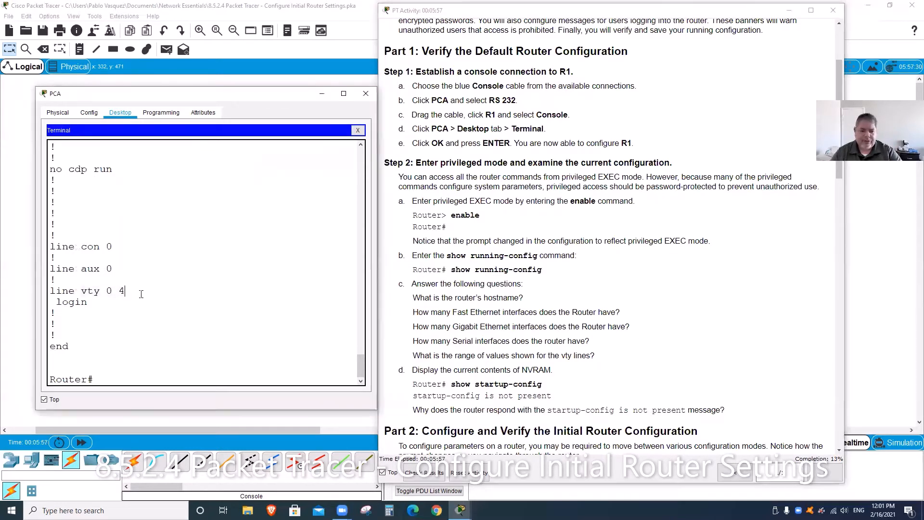
left_click(638, 369)
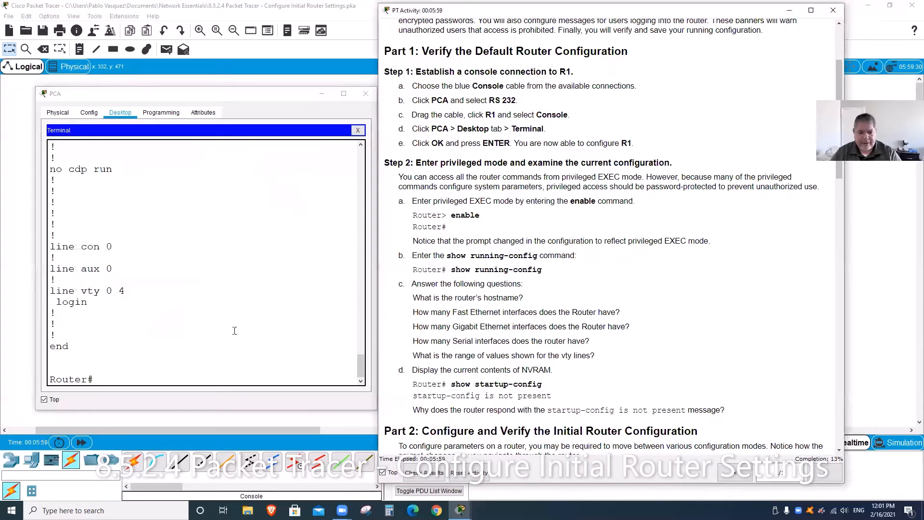
key("Page_Down")
scroll(661, 324, "up", 3)
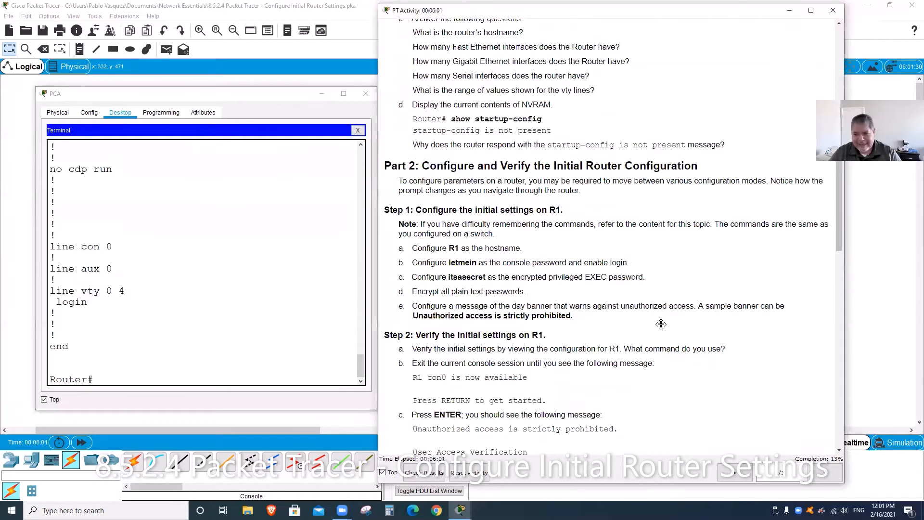
Step: Select and copy the show startup-config command from the instructions
left_click(265, 279)
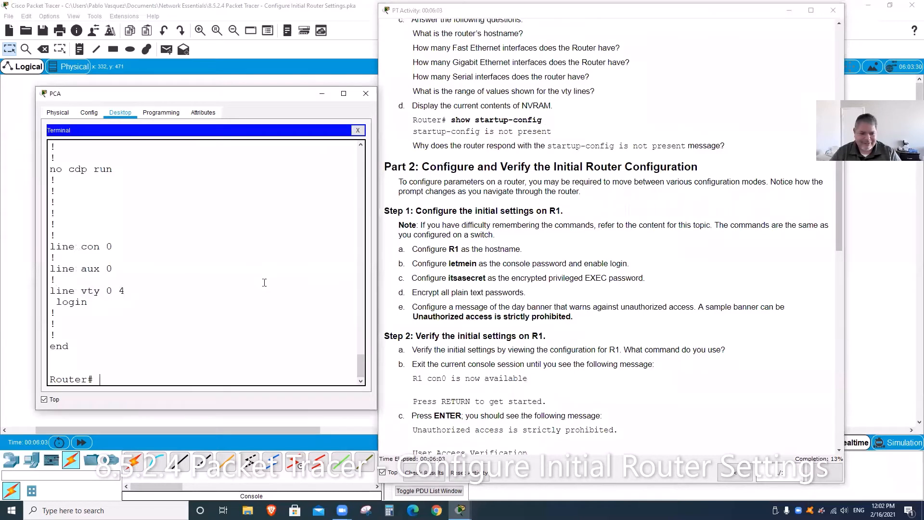
scroll(654, 311, "up", 1)
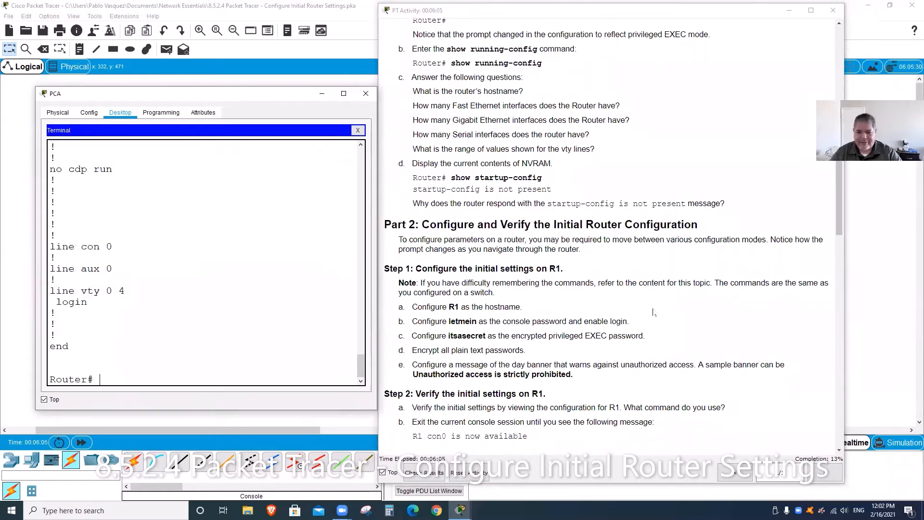
scroll(654, 312, "down", 1)
scroll(601, 262, "up", 3)
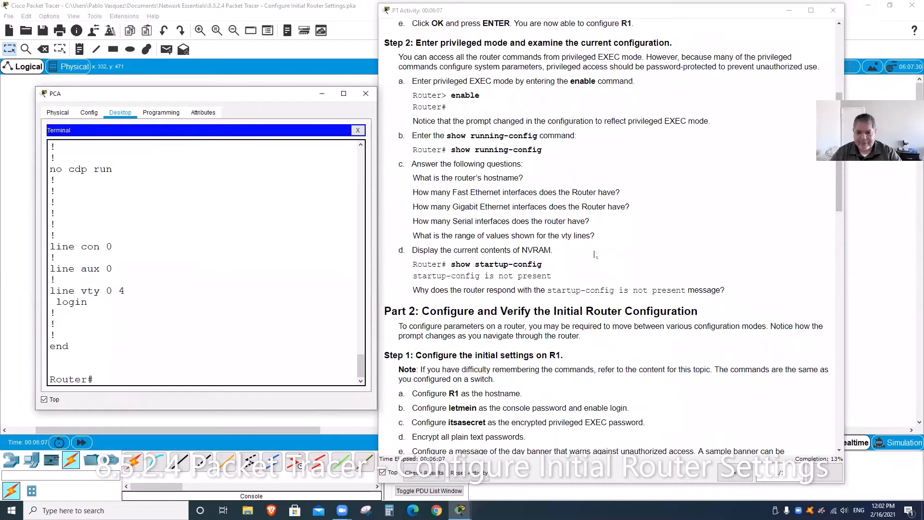
left_click(558, 252)
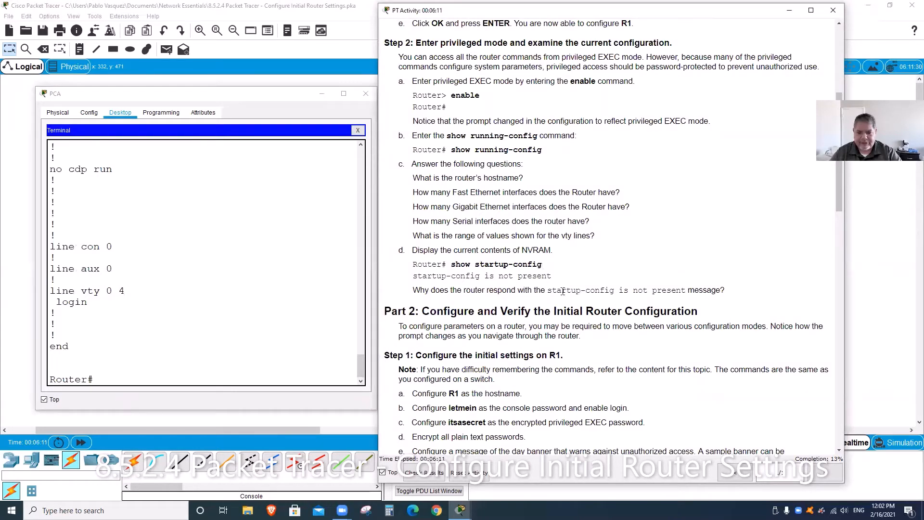
left_click_drag(542, 265, 452, 266)
key("ctrl+c")
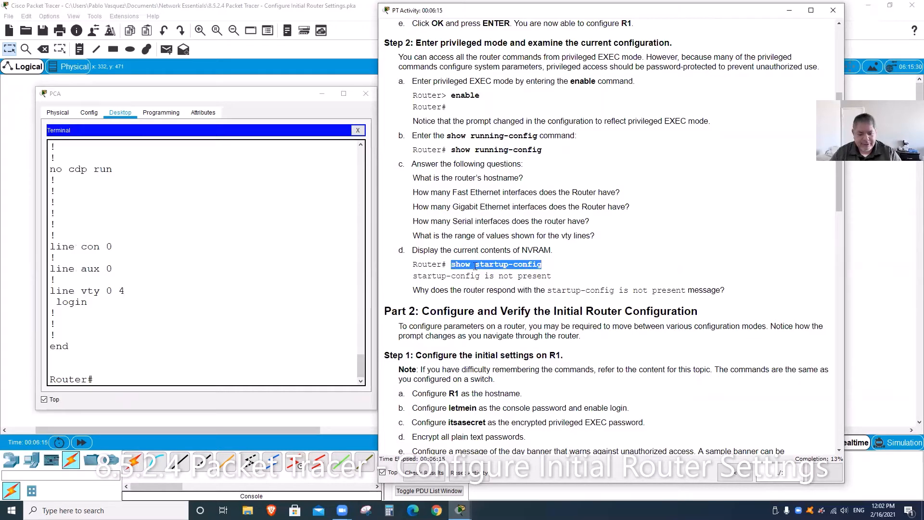
Step: Paste and run show startup-config, which reports startup-config is not present
left_click(102, 376)
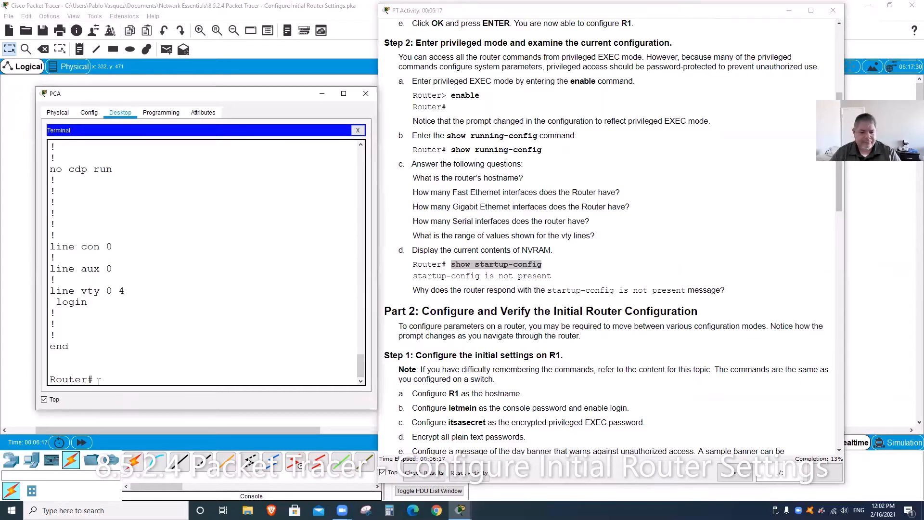
right_click(98, 379)
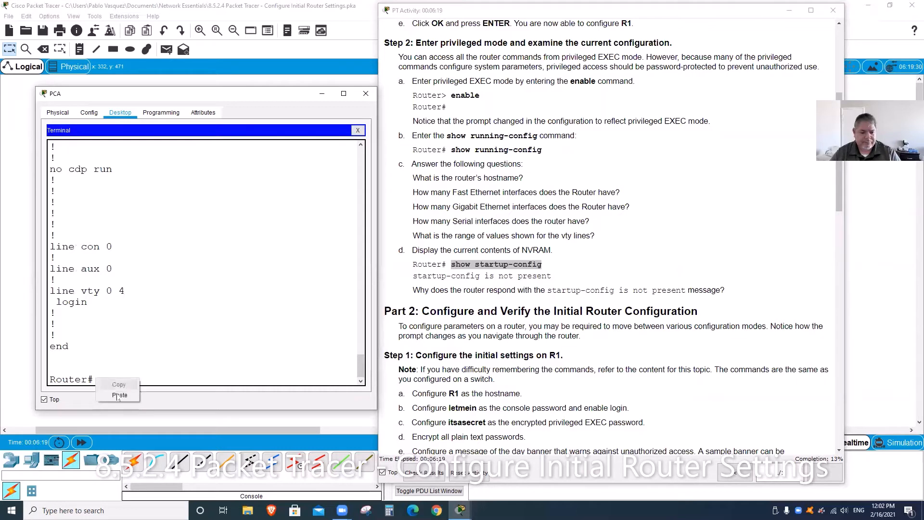
left_click(118, 395)
key("Return")
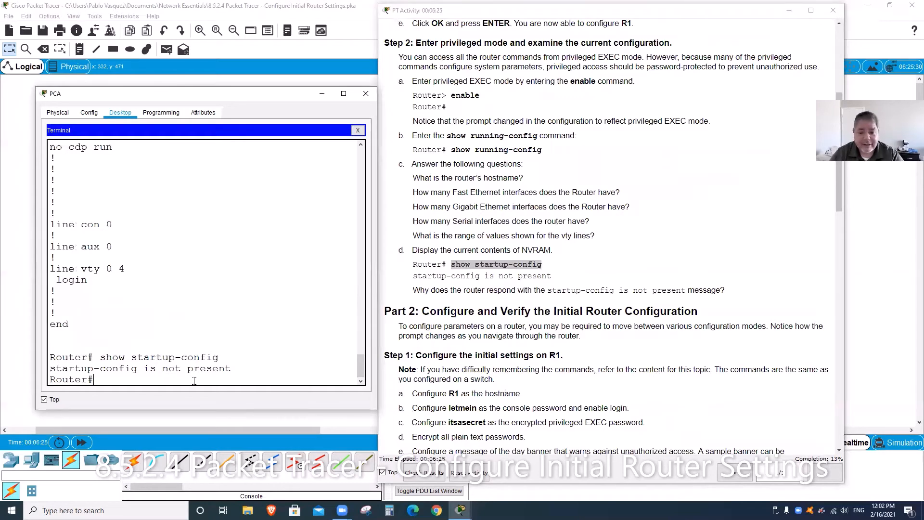
Step: Scroll the instructions down to Part 2's initial router settings
left_click(654, 284)
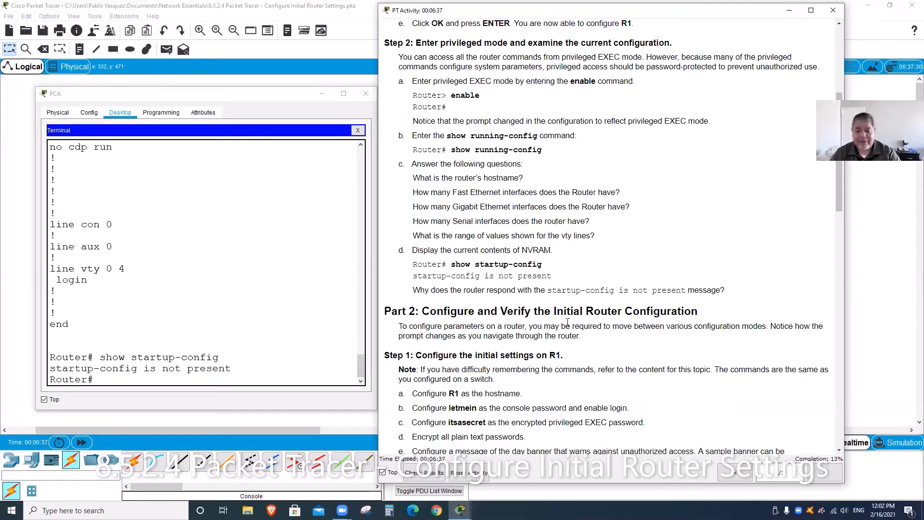
scroll(567, 324, "down", 3)
scroll(568, 325, "down", 2)
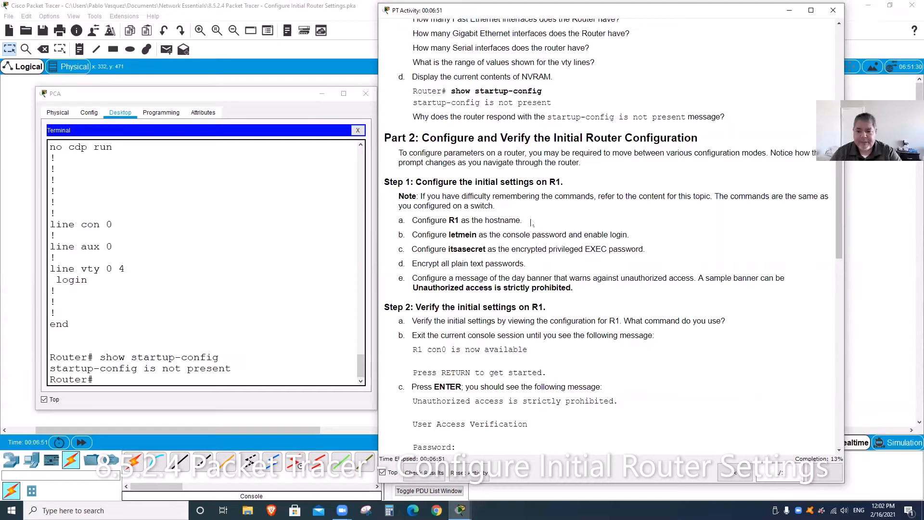
Step: Run conf t then hostname R1, leaving the prompt at R1(config)#
left_click_drag(522, 221, 511, 220)
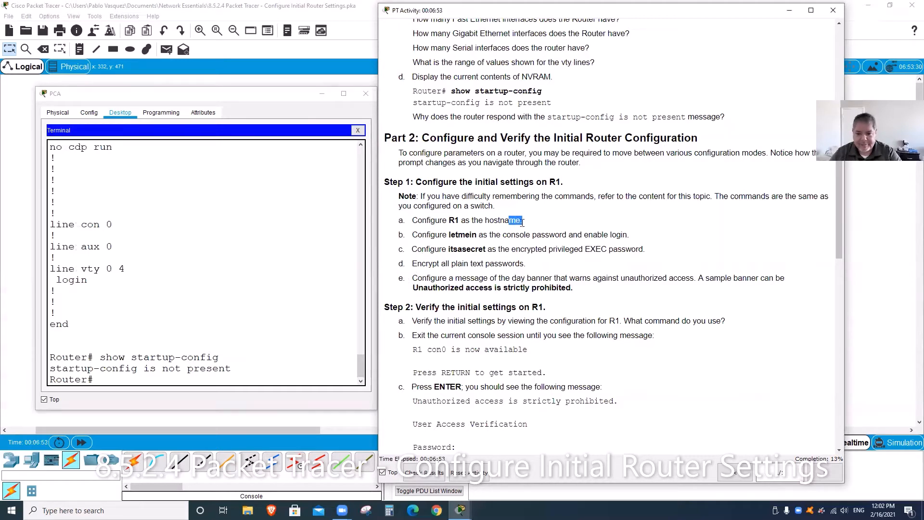
left_click(525, 223)
left_click(144, 381)
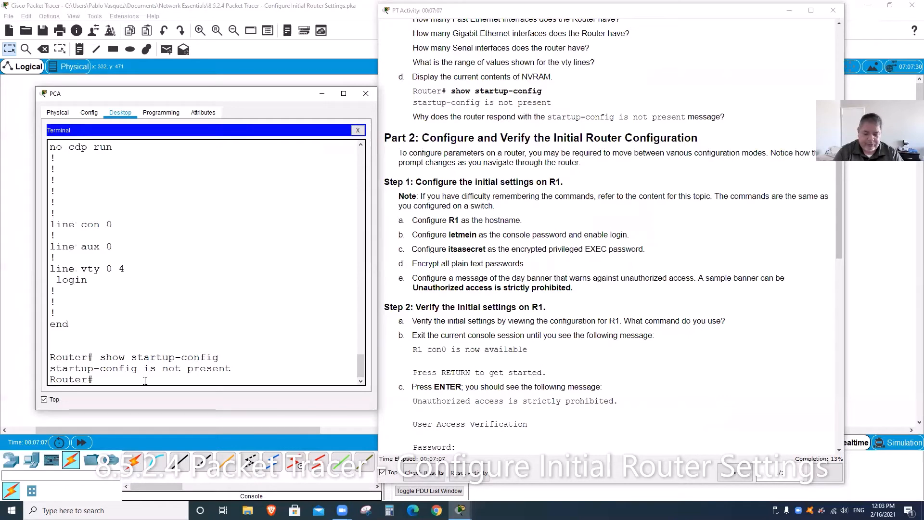
type("con")
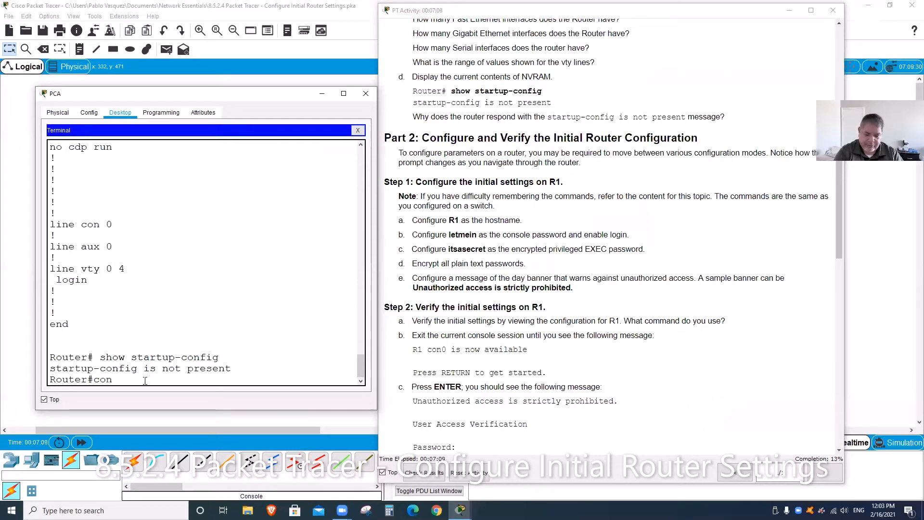
type("f ")
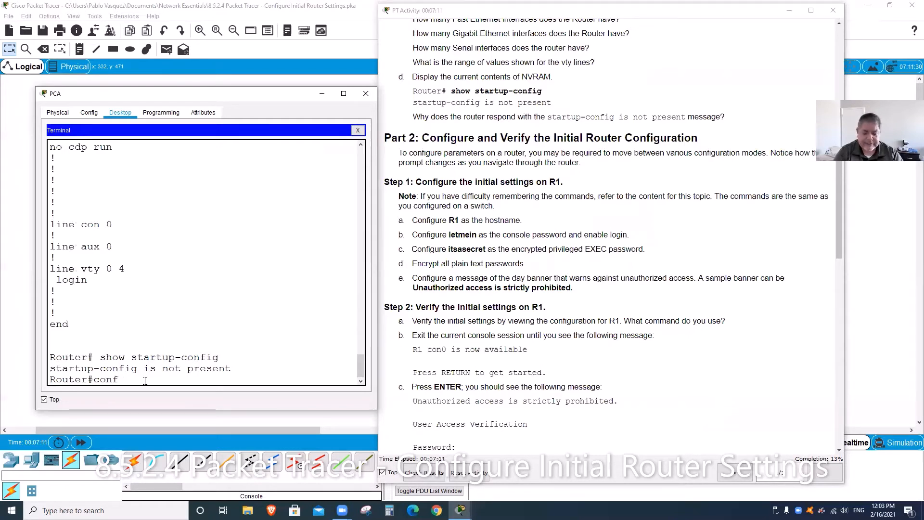
type("t")
key("Return")
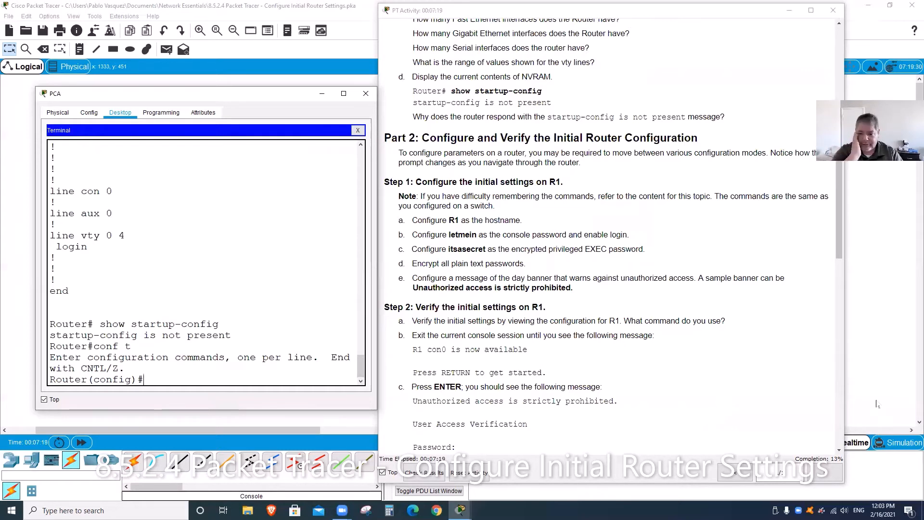
type("host")
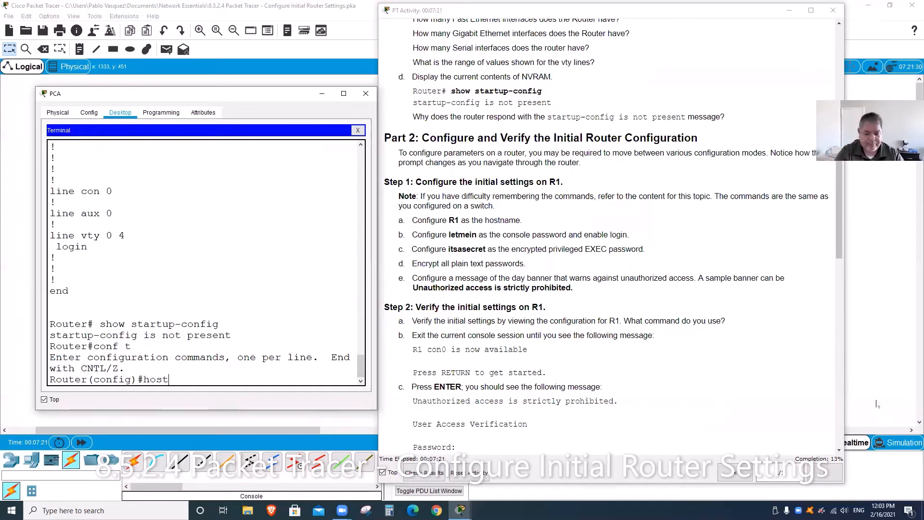
type("name ")
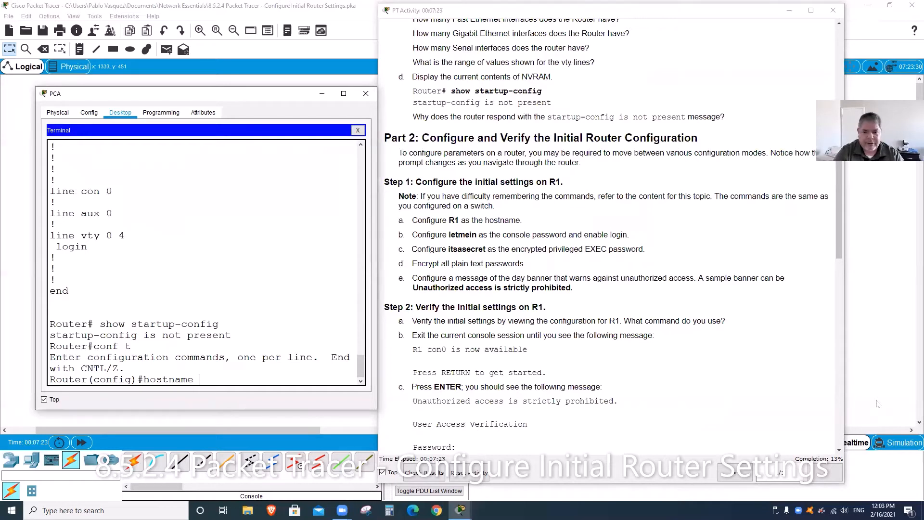
type("R1")
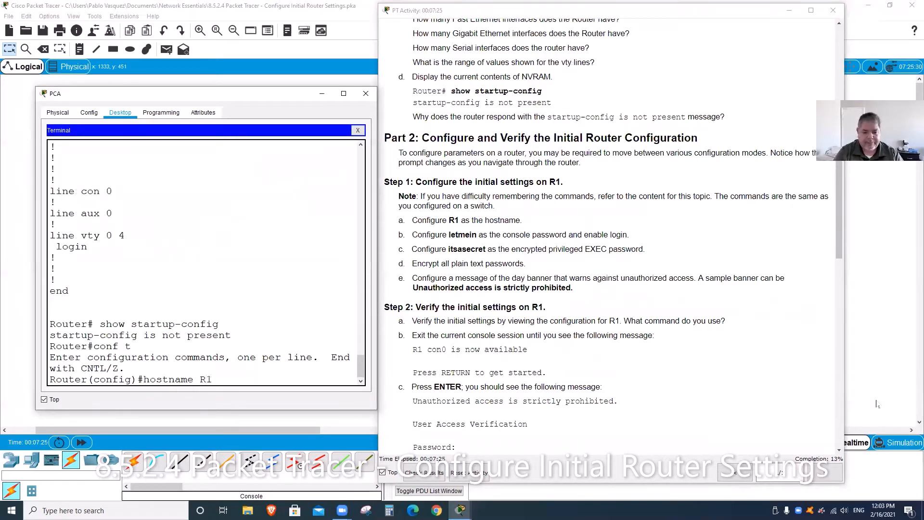
key("Return")
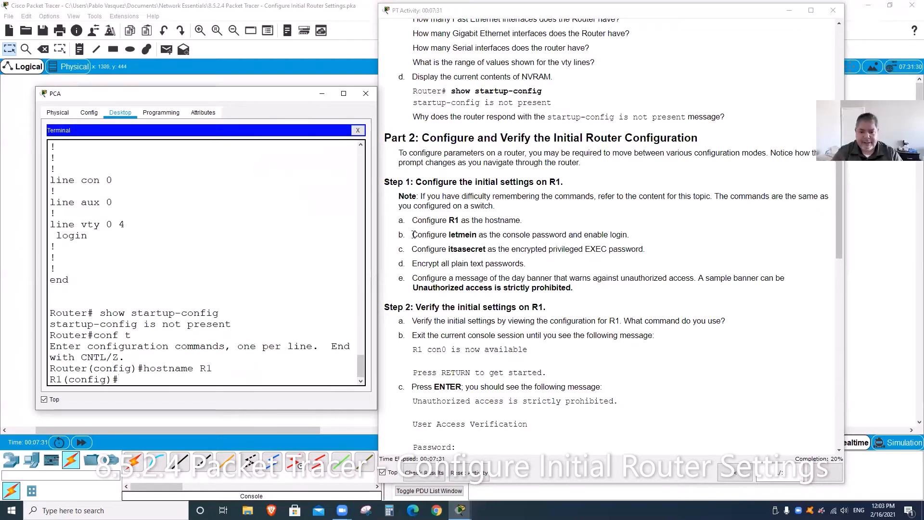
Step: Under line console 0 on R1, set the console password given in step b
left_click_drag(413, 234, 647, 234)
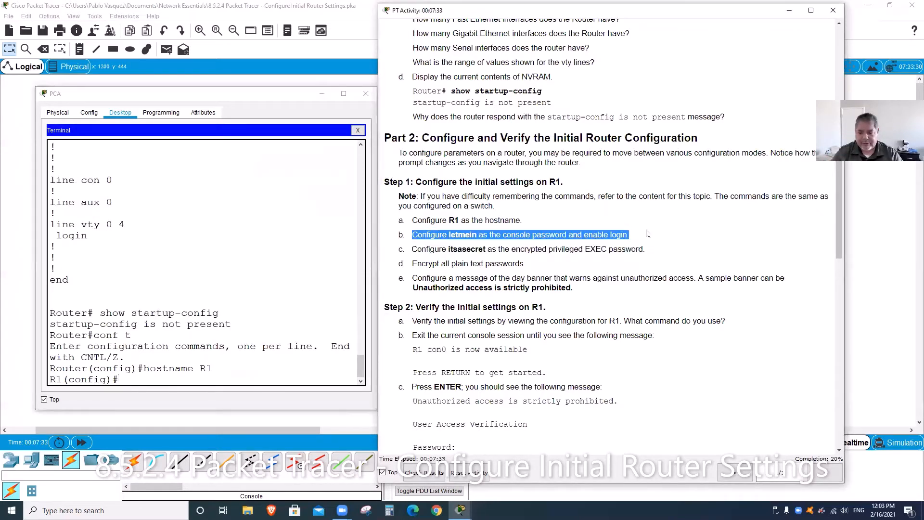
left_click(647, 235)
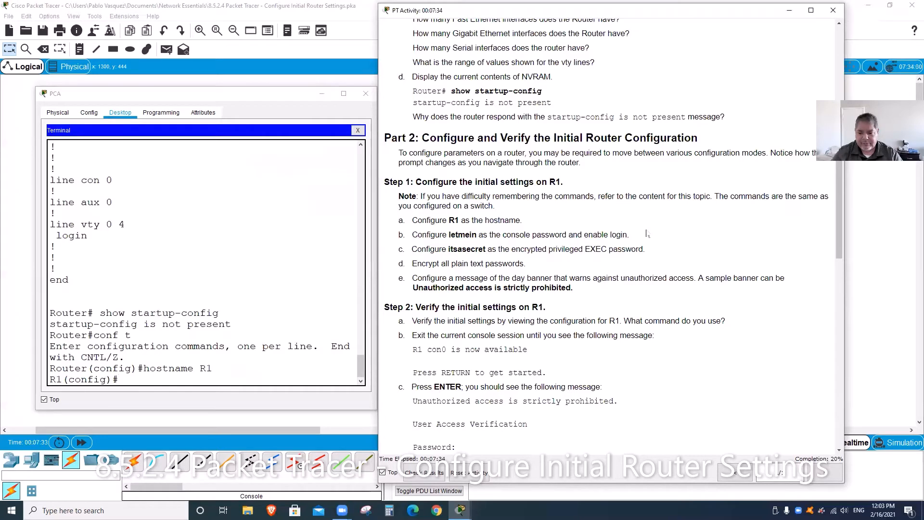
left_click(172, 379)
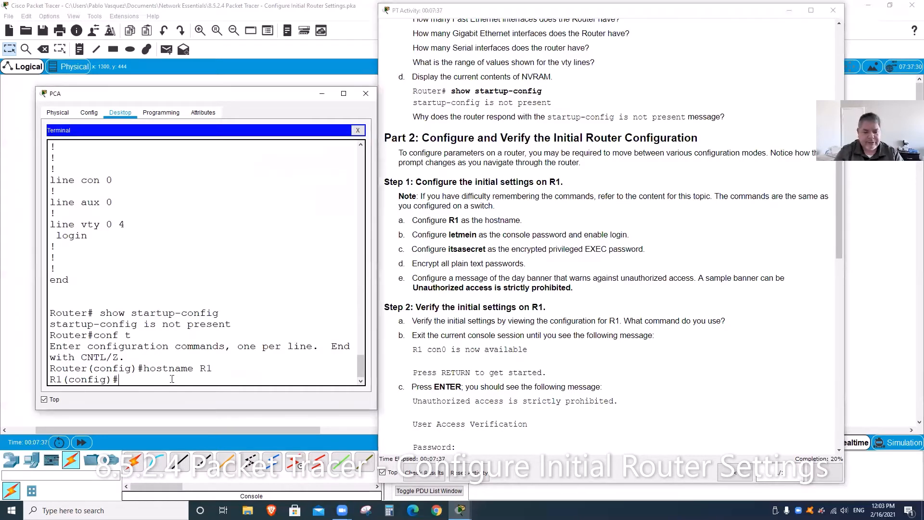
type("in")
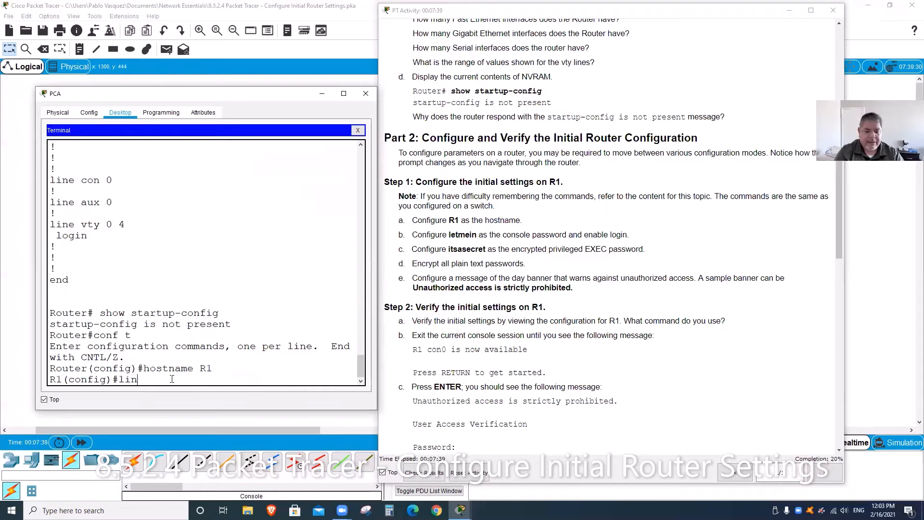
type("e console")
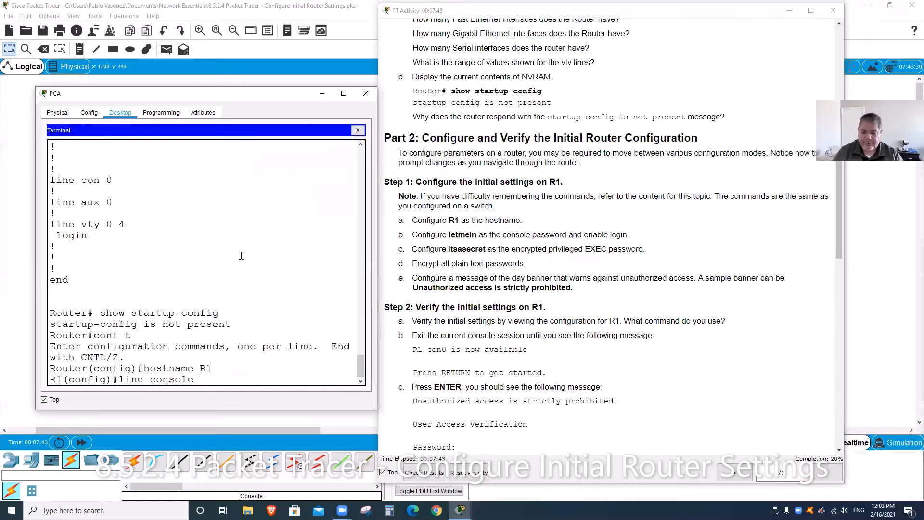
type(" 0")
key("Return")
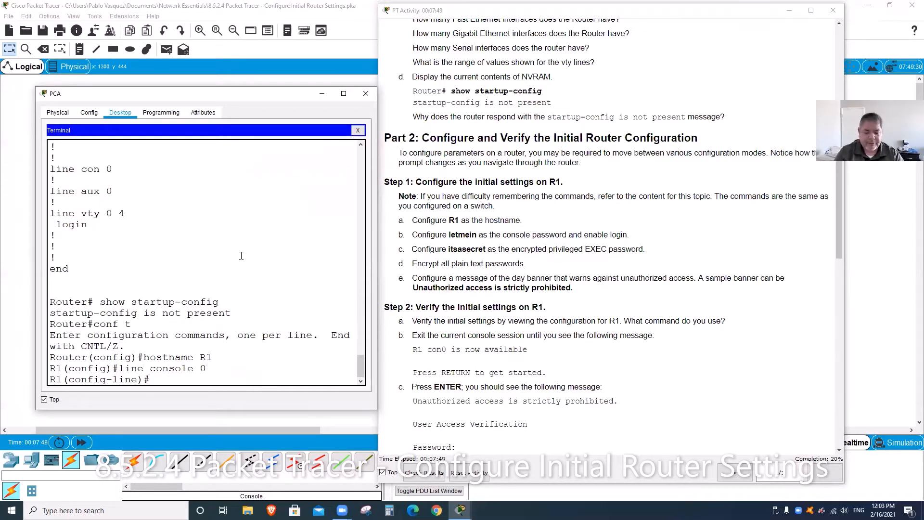
type("passowr")
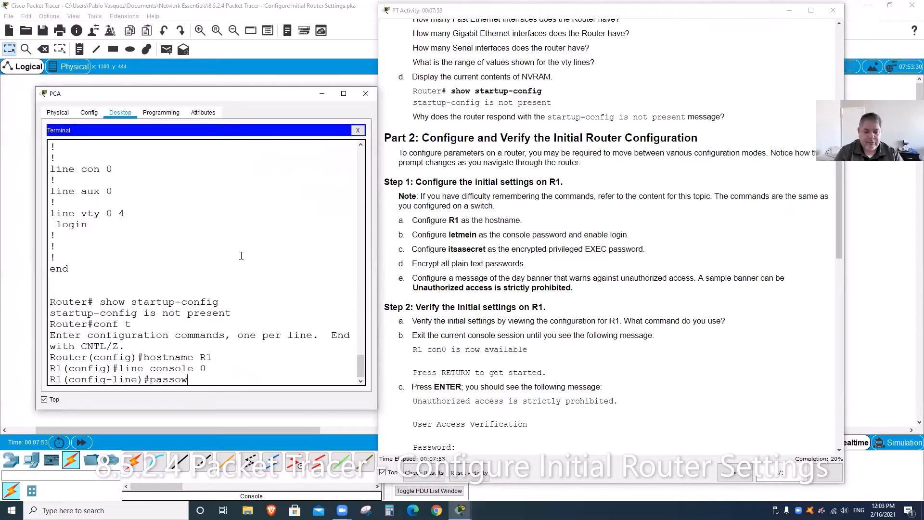
key("BackSpace")
key("BackSpace")
type("word")
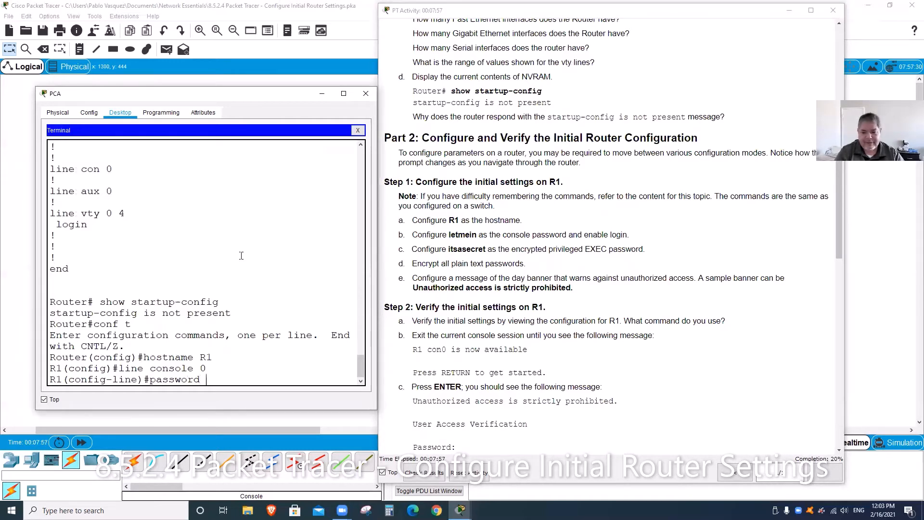
type(" letmein")
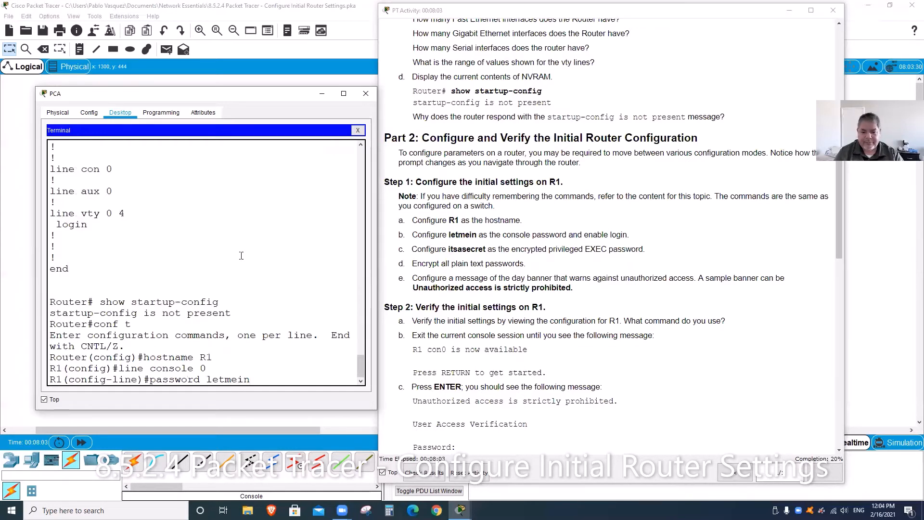
key("Return")
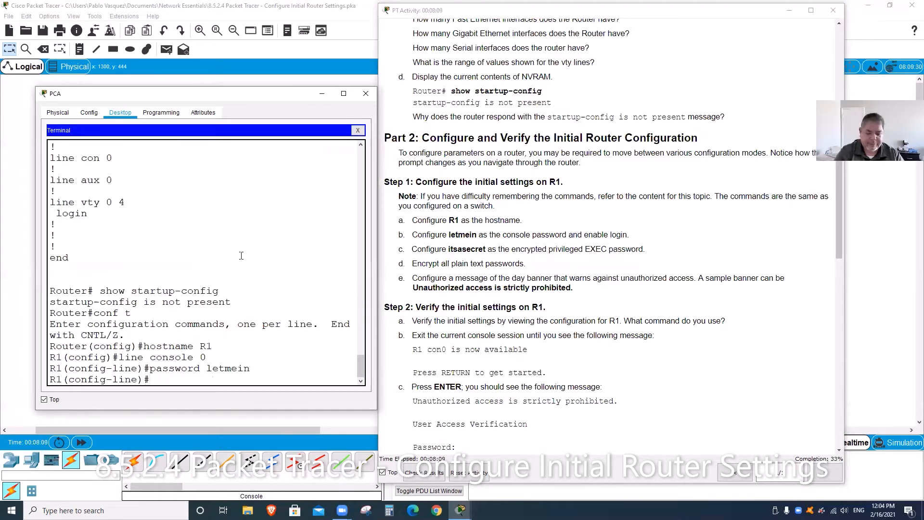
Step: Require login on the console line, then exit back to global configuration
type("login")
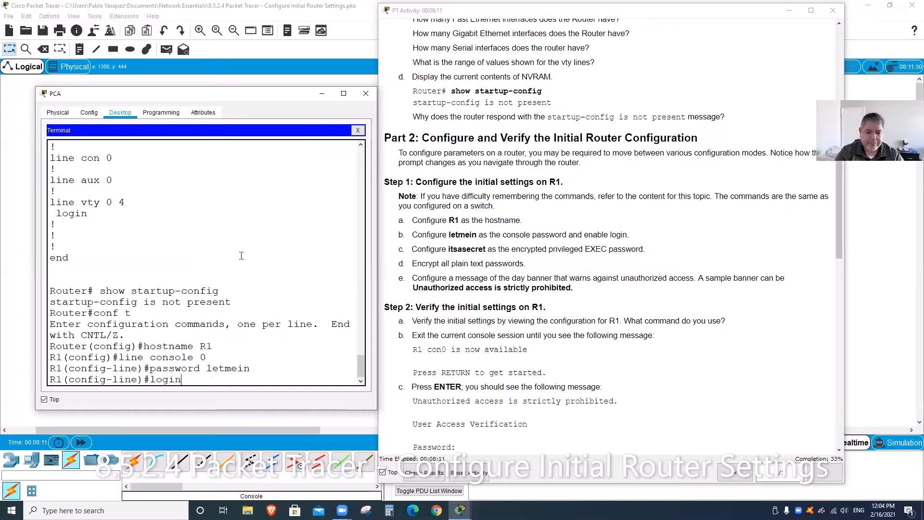
key("Return")
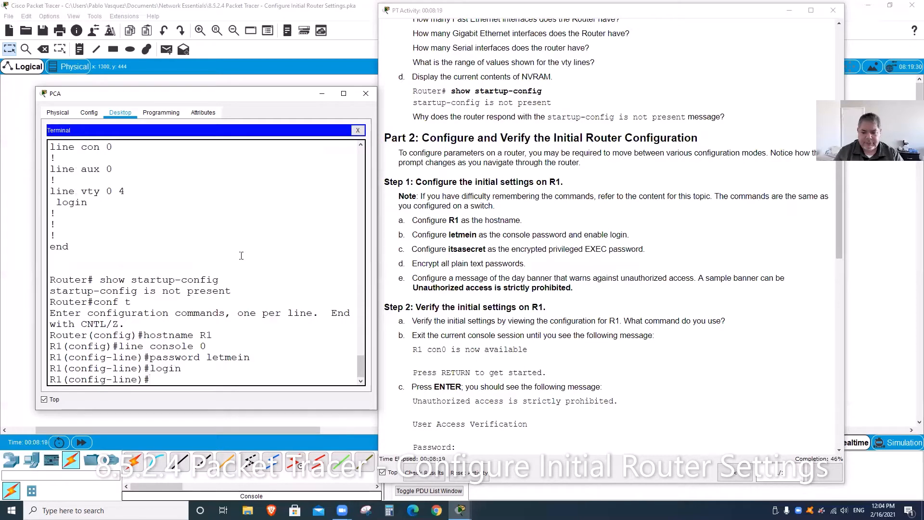
type("ex")
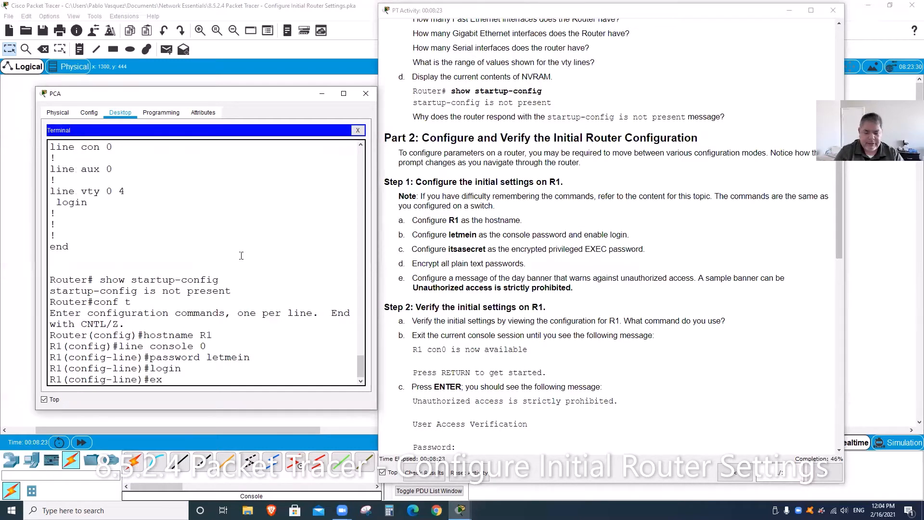
type("it")
key("Return")
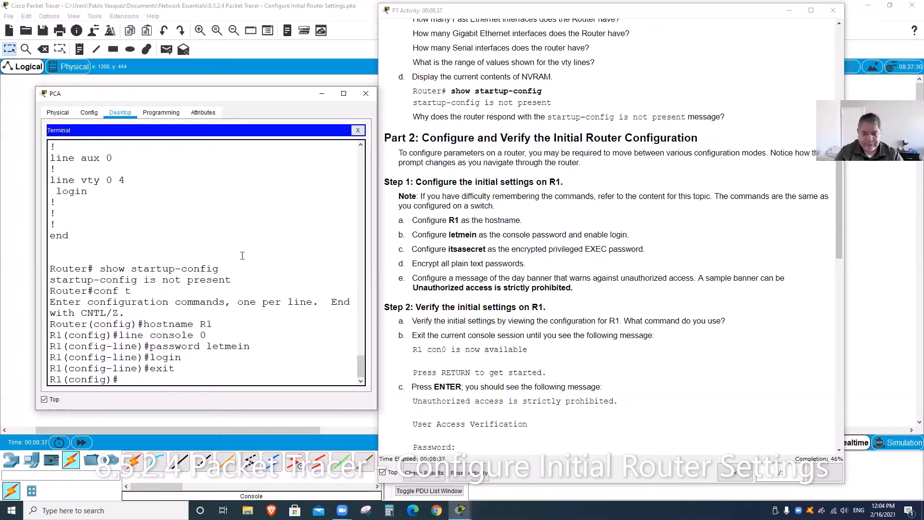
Step: Set R1's enable secret to the lab's privileged EXEC password
type("enab")
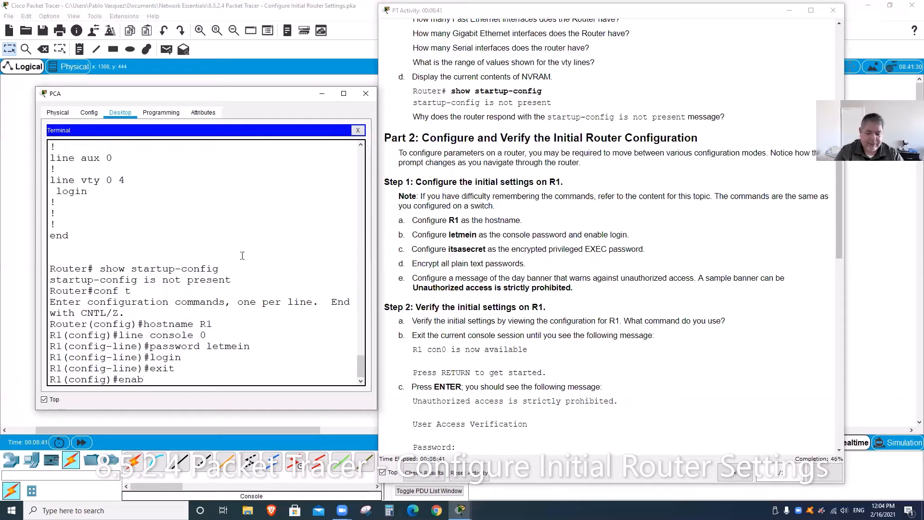
type("le passw")
key("BackSpace")
key("BackSpace")
key("BackSpace")
key("BackSpace")
key("BackSpace")
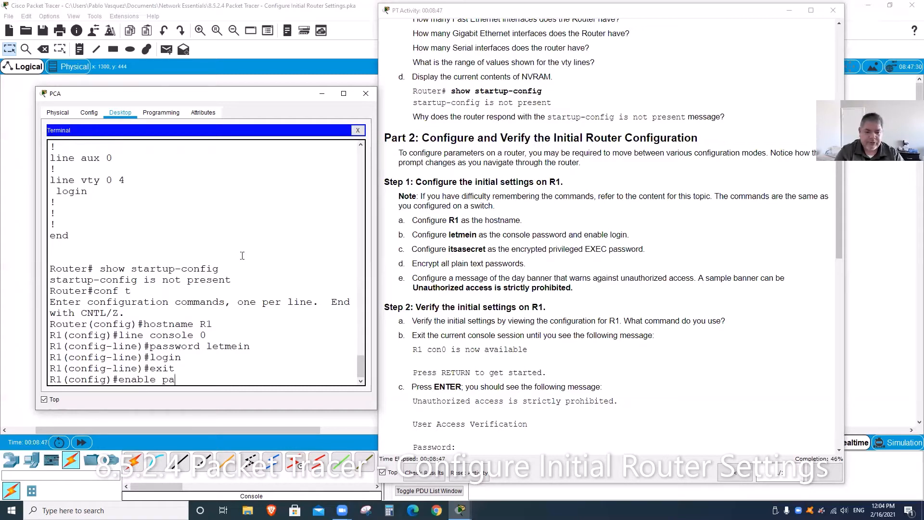
type("secret ")
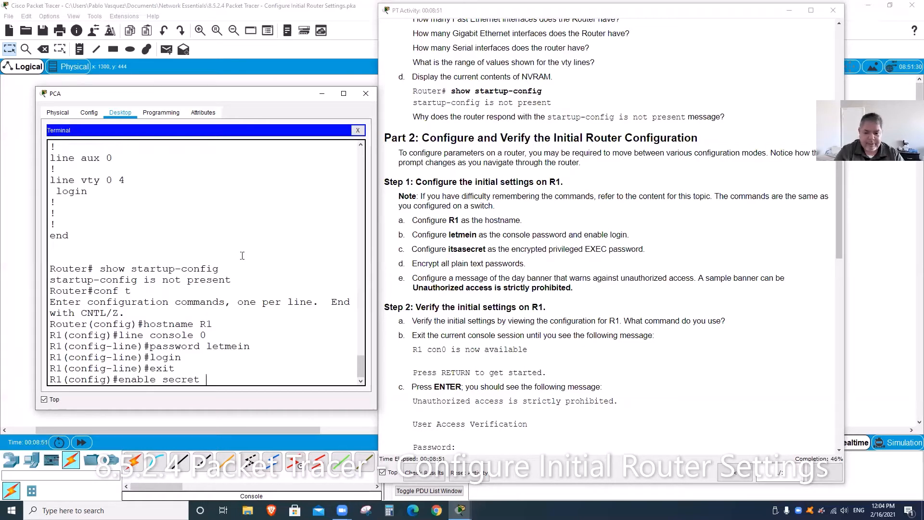
type("itsasecret")
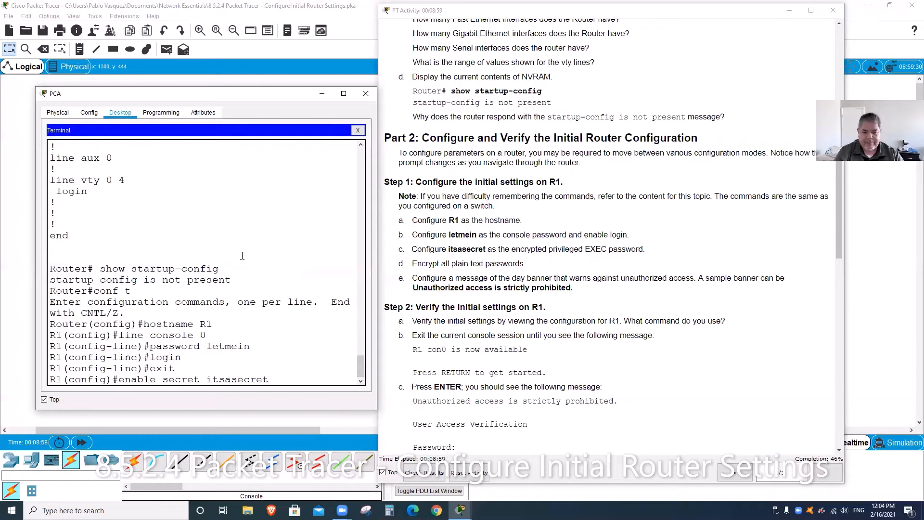
key("Return")
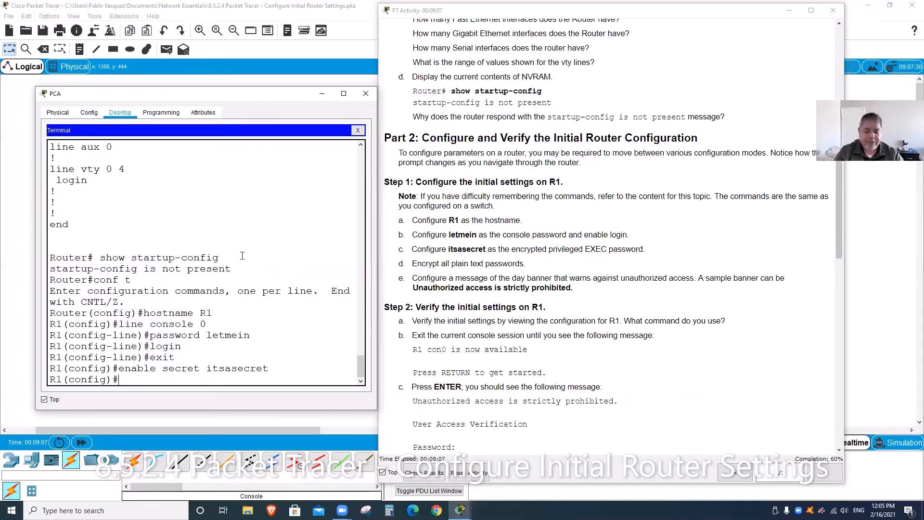
Step: Enable service password-encryption on R1
type("service")
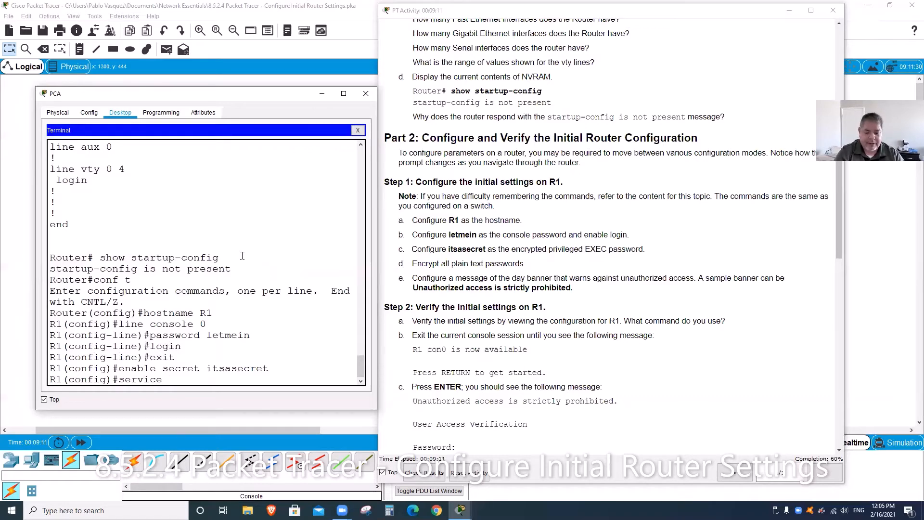
type(" passwr")
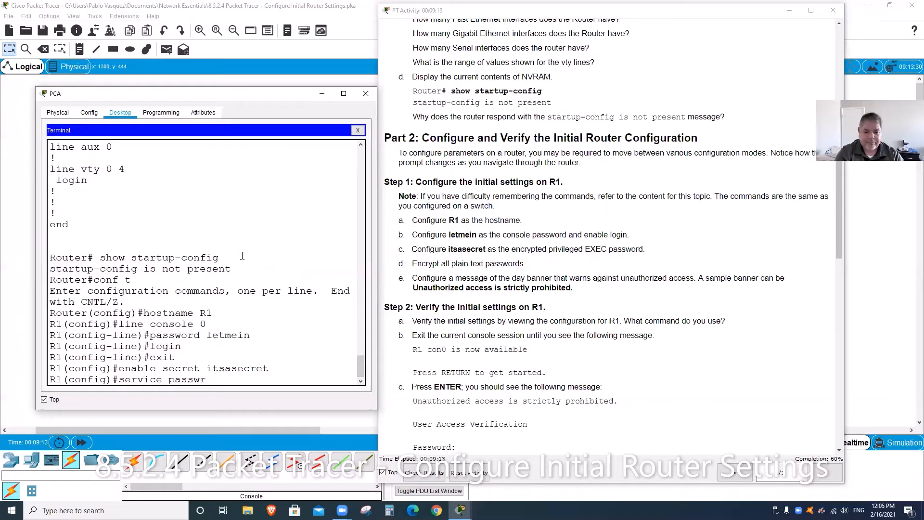
key("BackSpace")
type("ord")
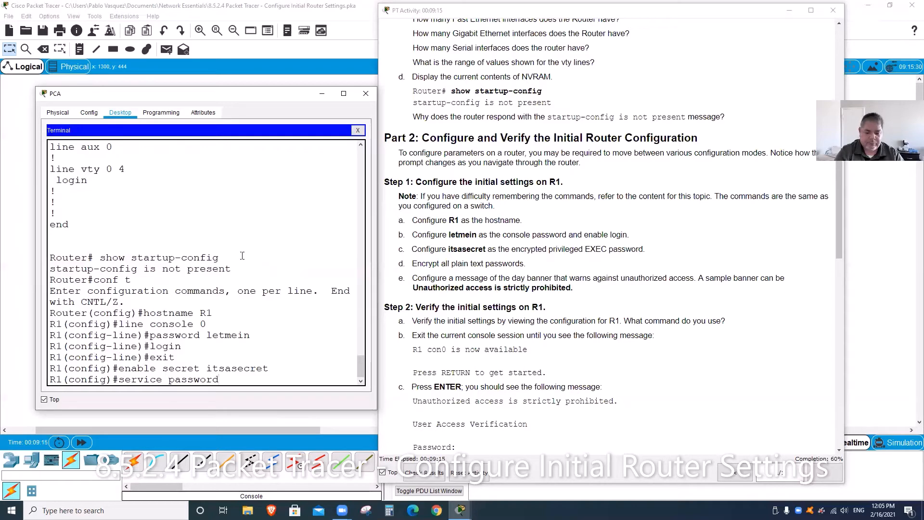
type("-encryption")
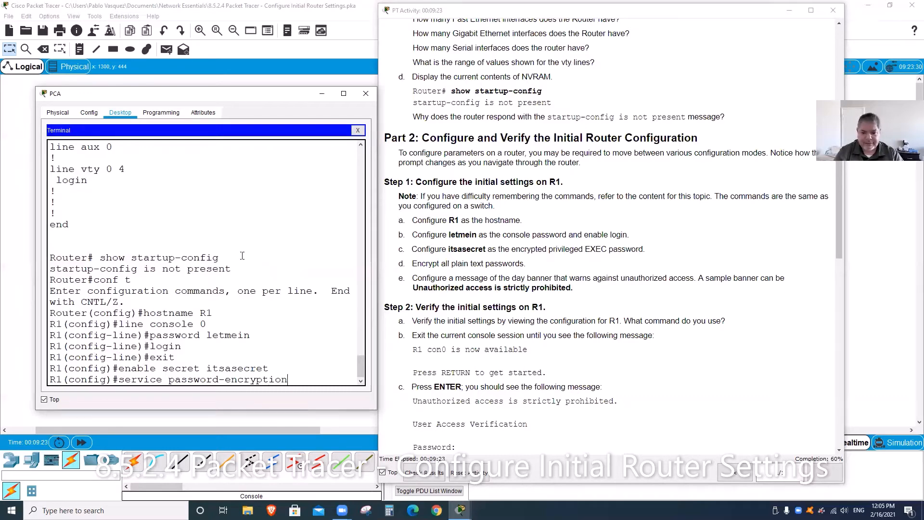
key("Return")
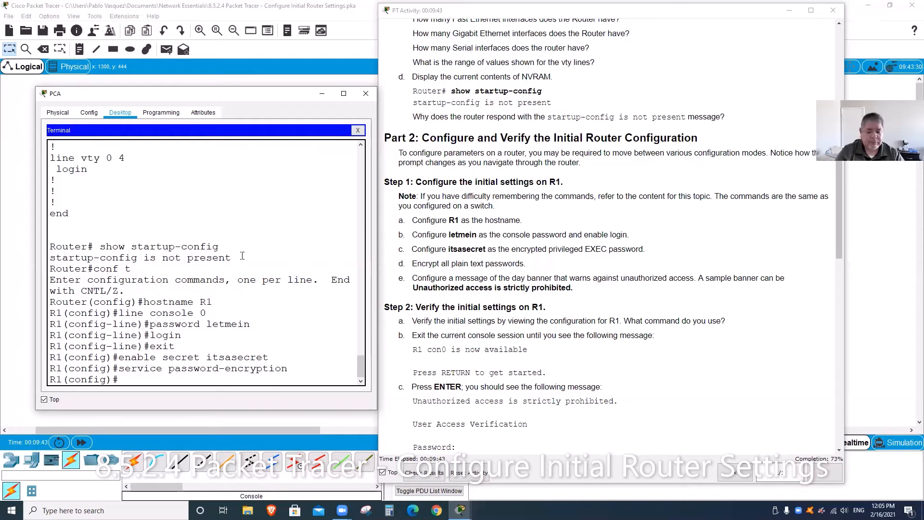
Step: Add a banner motd reading 'Unauthorized access is strictly prohibited.' using # delimiters
type("banner motd ")
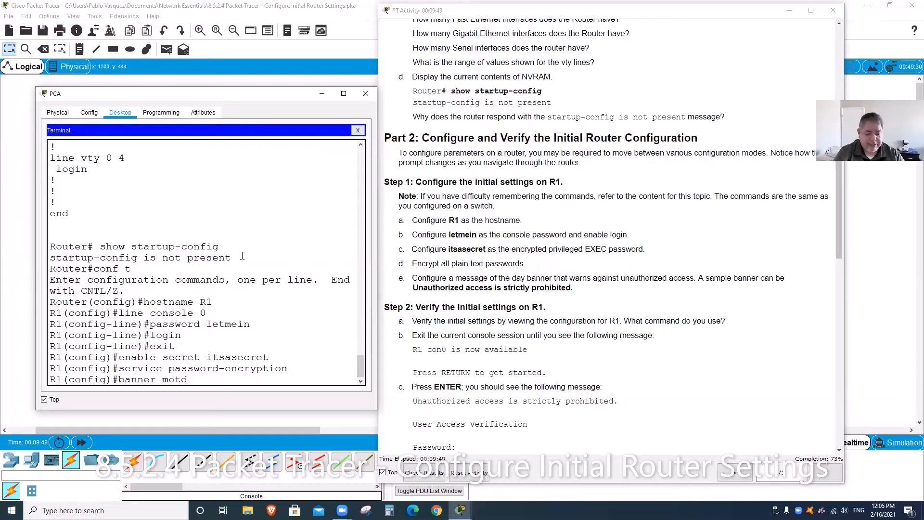
type("#")
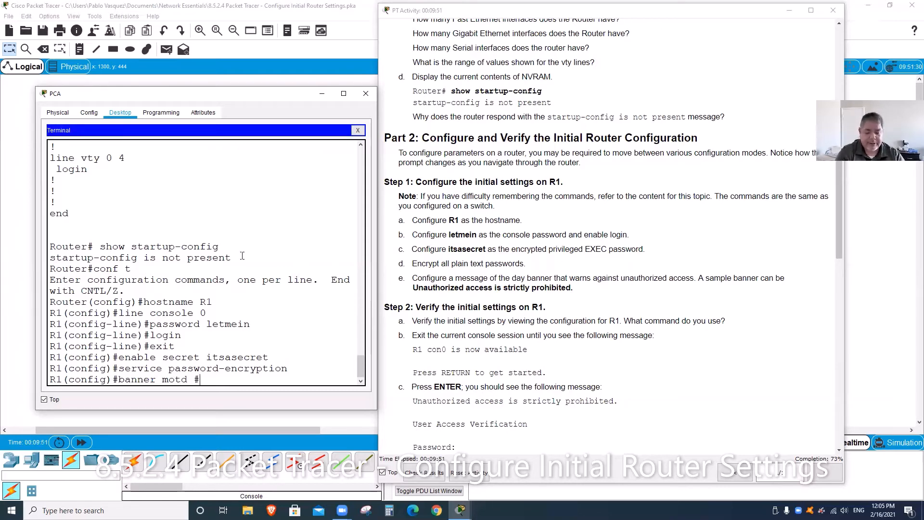
type("Unautho")
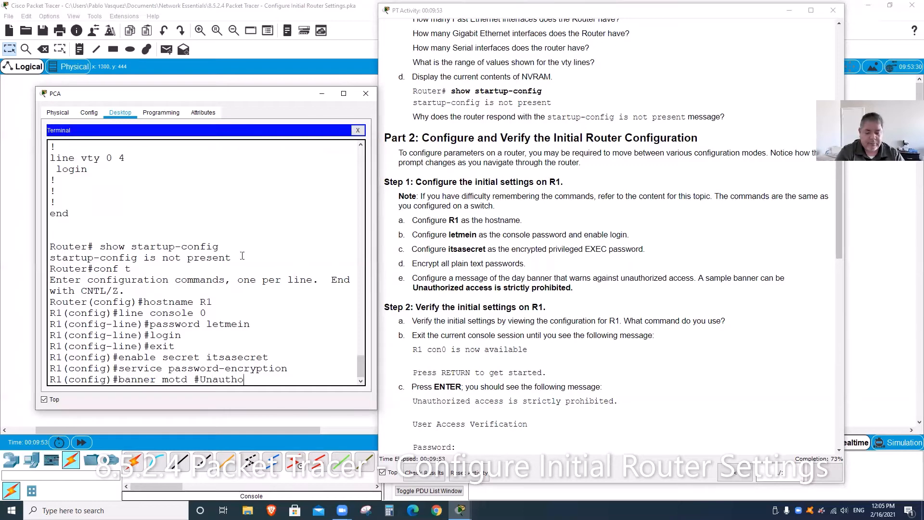
type("rized acct")
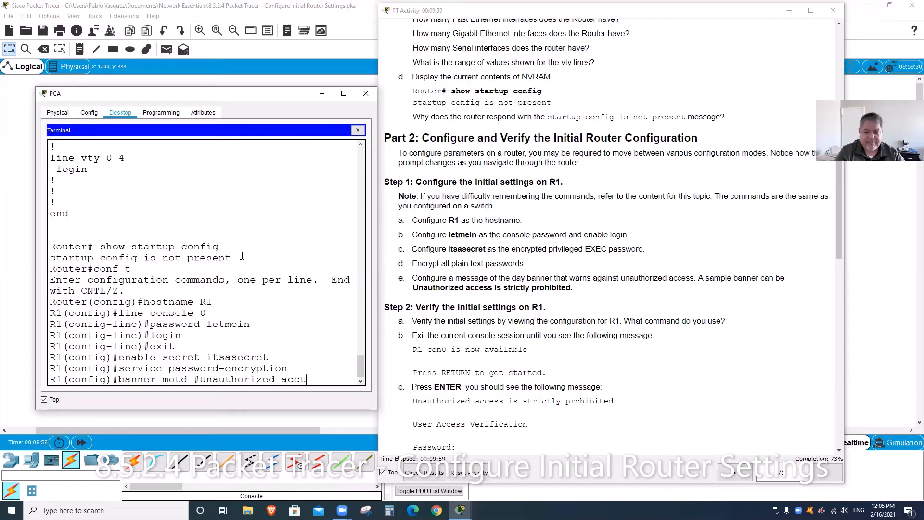
key("BackSpace")
type("ess is strict")
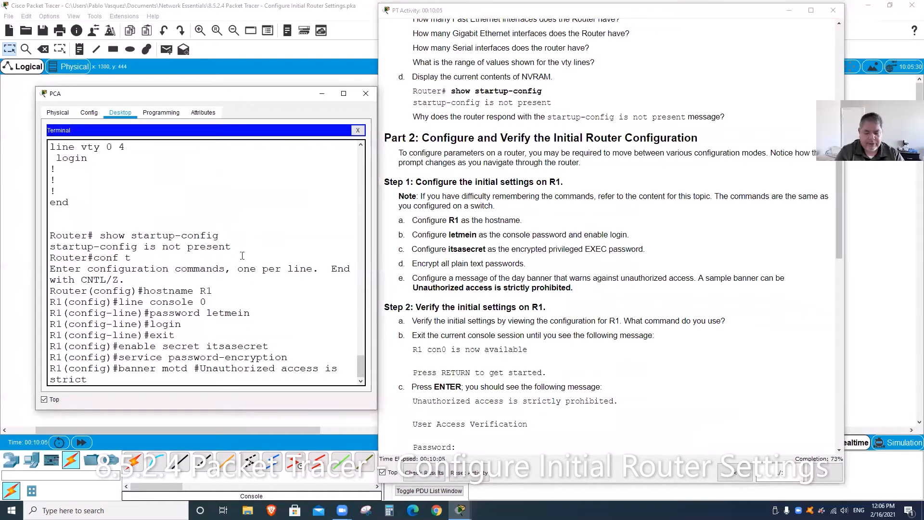
type("ly")
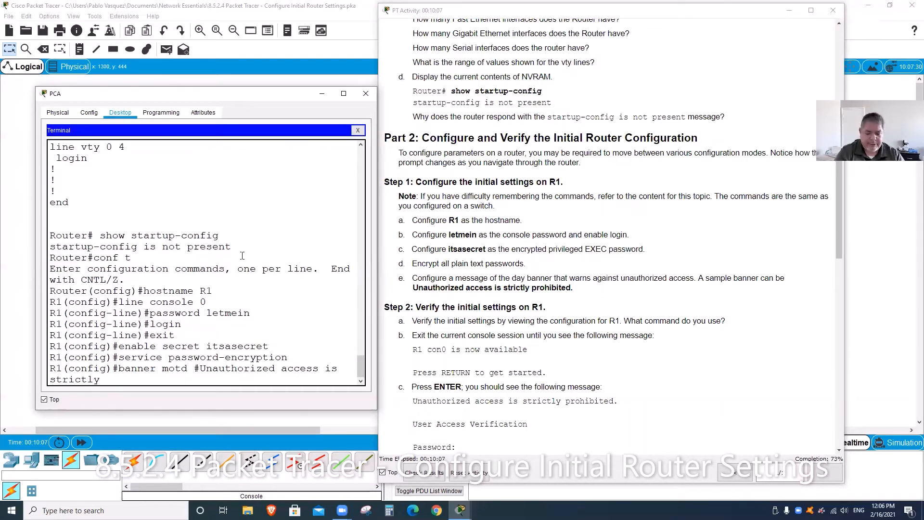
type(" prohibited")
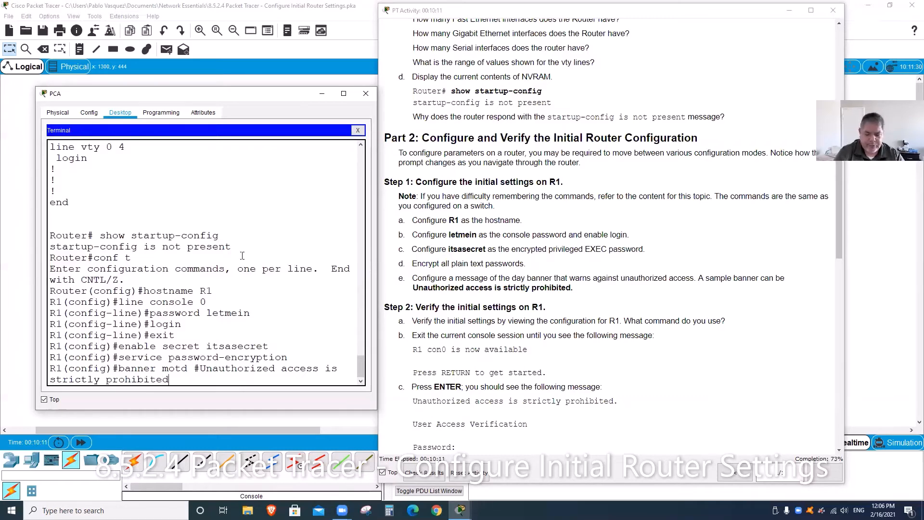
type(".#")
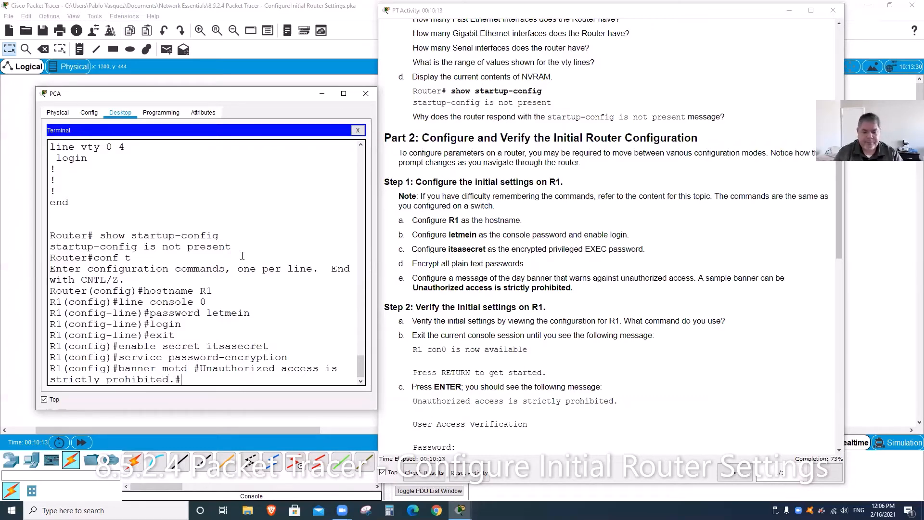
key("Return")
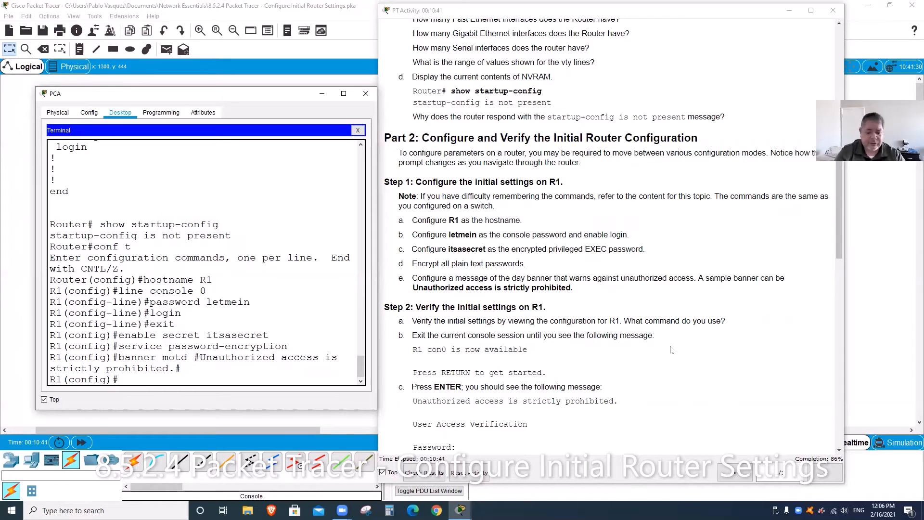
Step: Exit global configuration mode back to the R1# prompt
type("show")
key("BackSpace")
key("BackSpace")
key("BackSpace")
key("BackSpace")
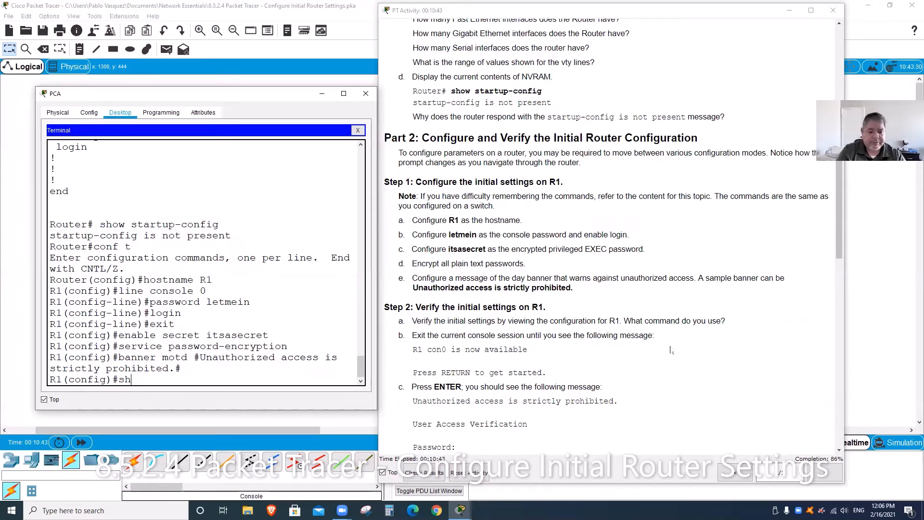
type("exit")
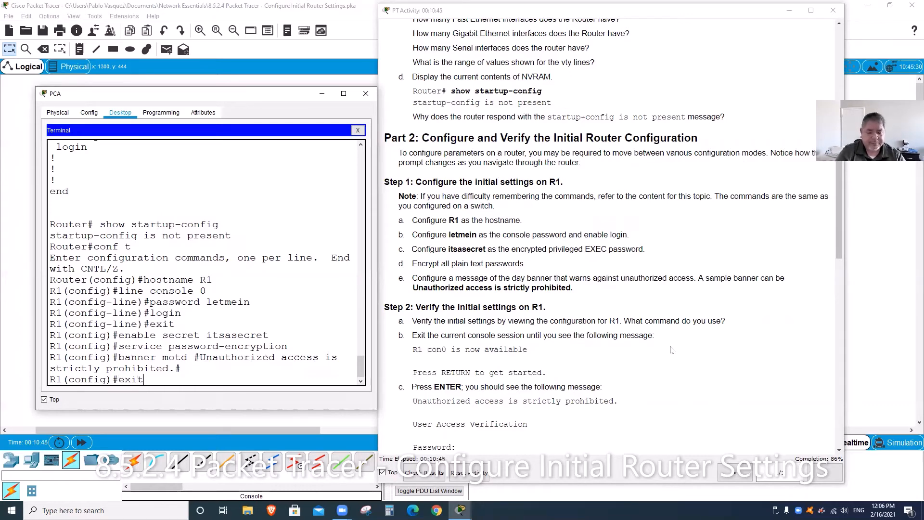
key("Return")
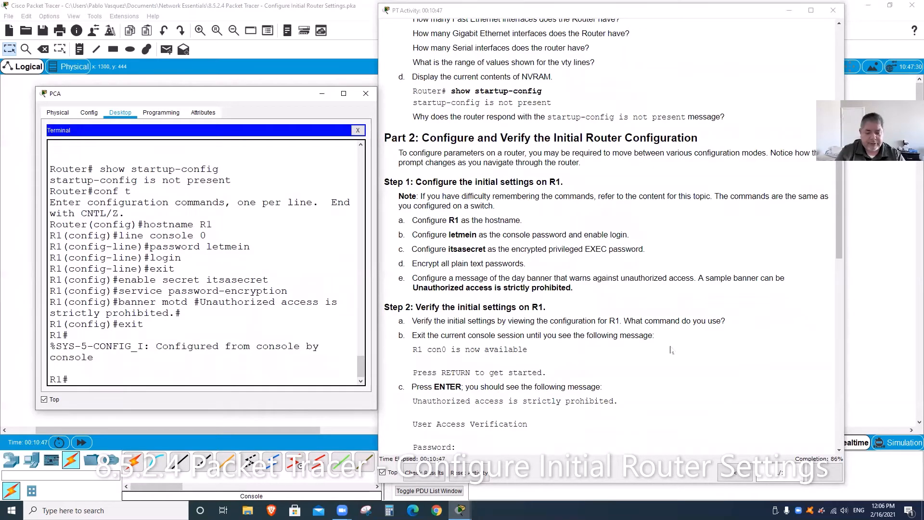
Step: Run show running-config and page through R1's configuration to the end
type("show ru")
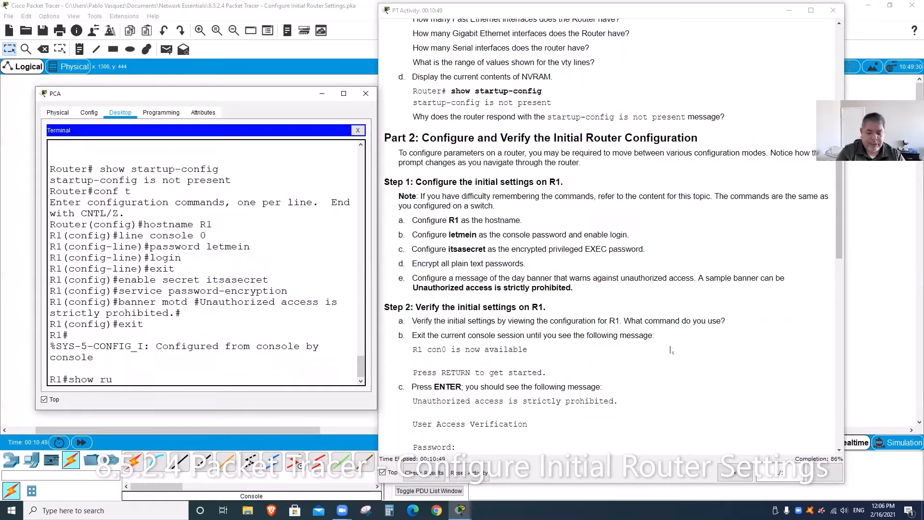
type("nning ")
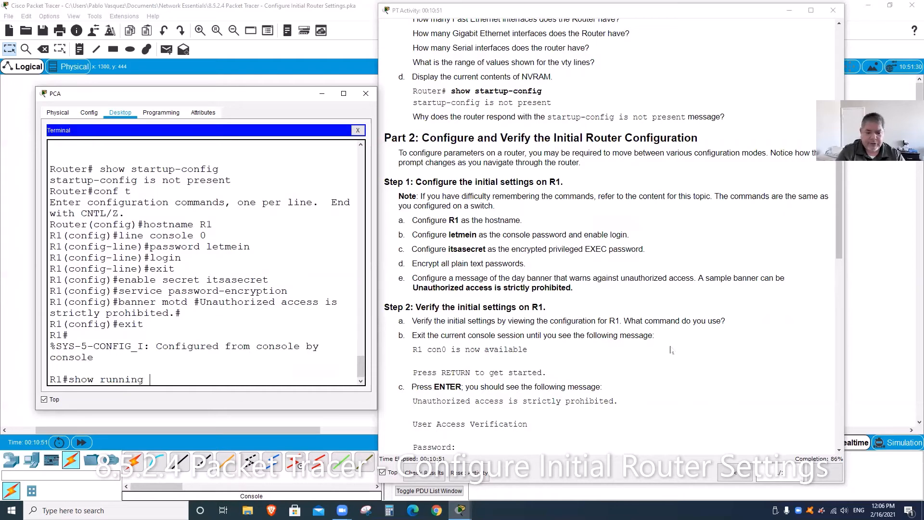
type("-config")
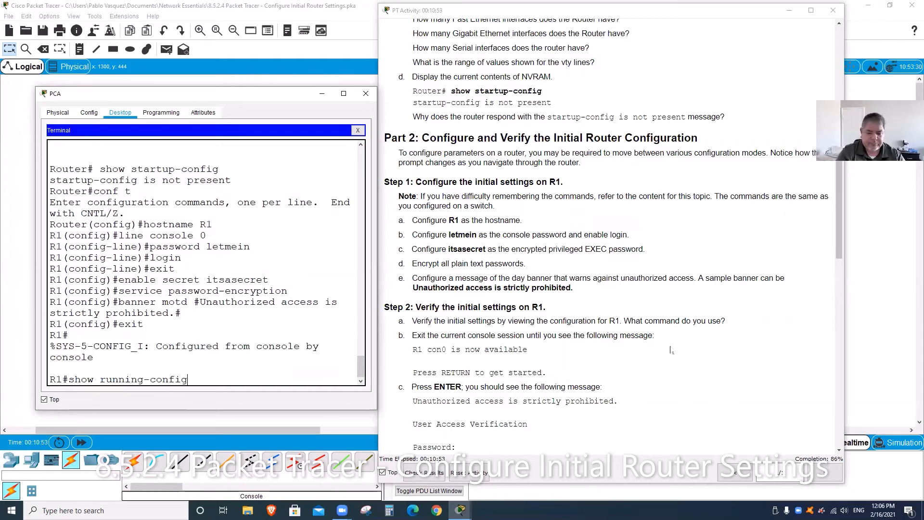
key("Return")
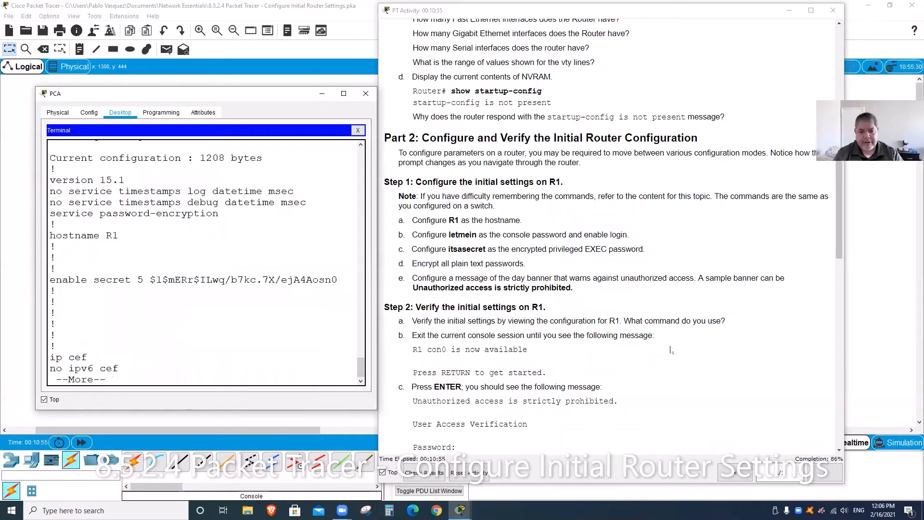
key("space")
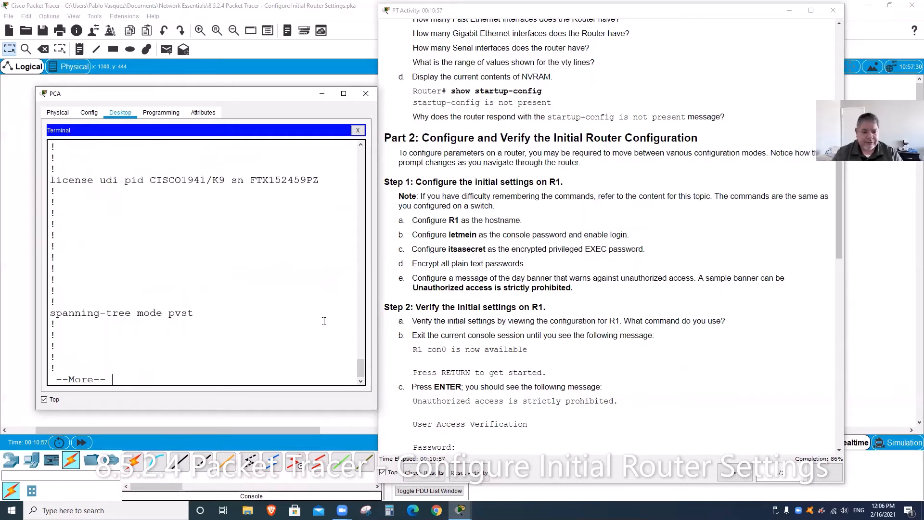
key("space")
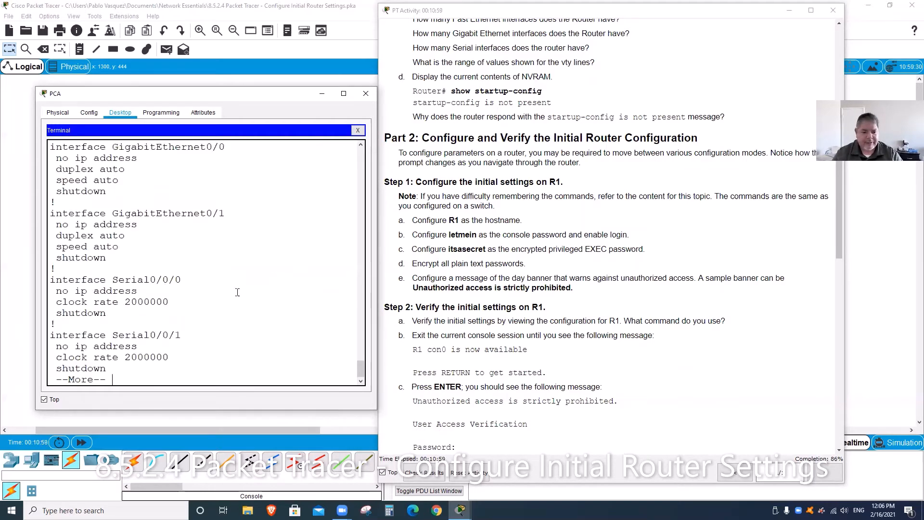
scroll(237, 267, "up", 1)
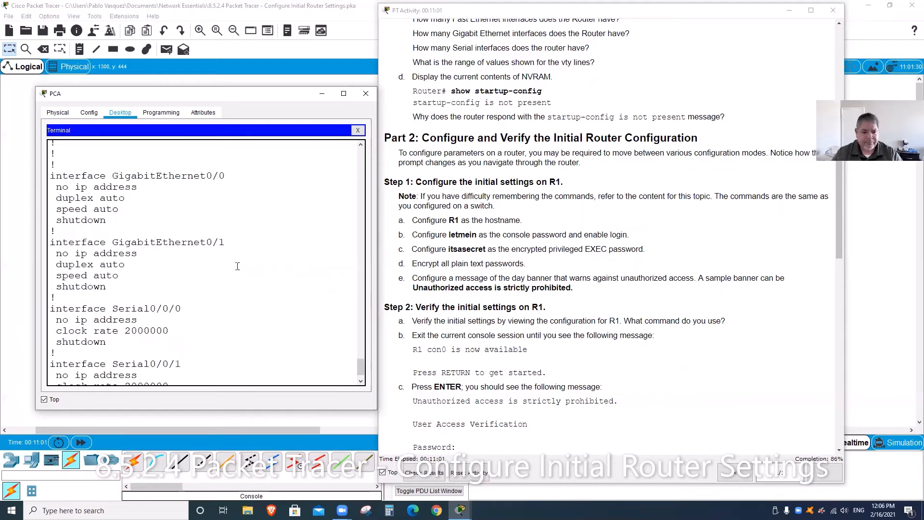
scroll(238, 266, "down", 1)
key("space")
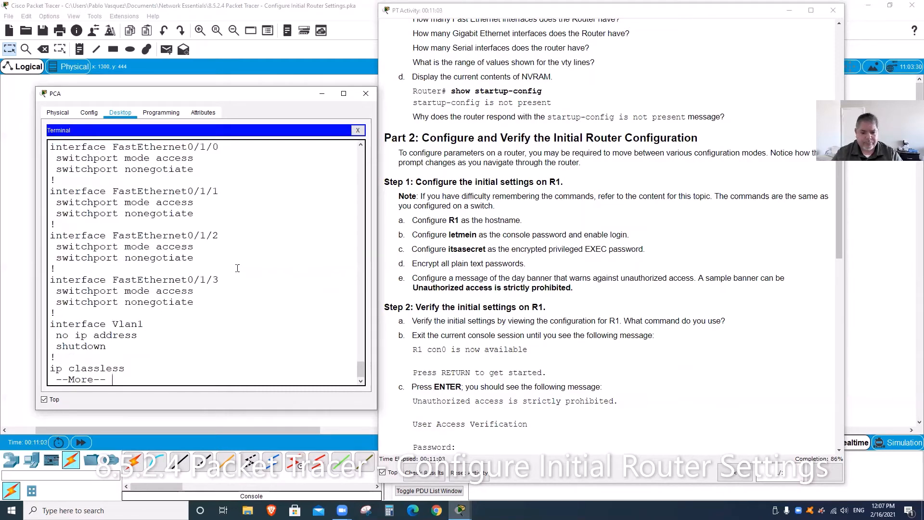
key("space")
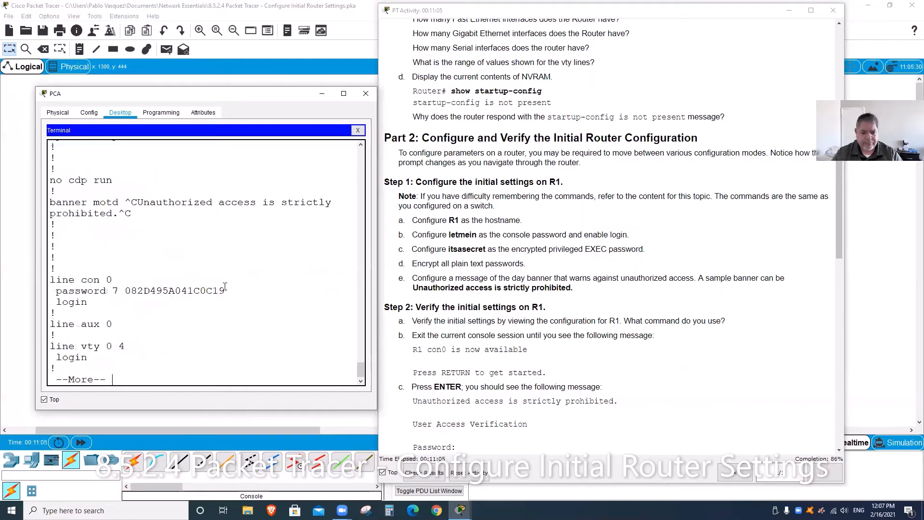
key("space")
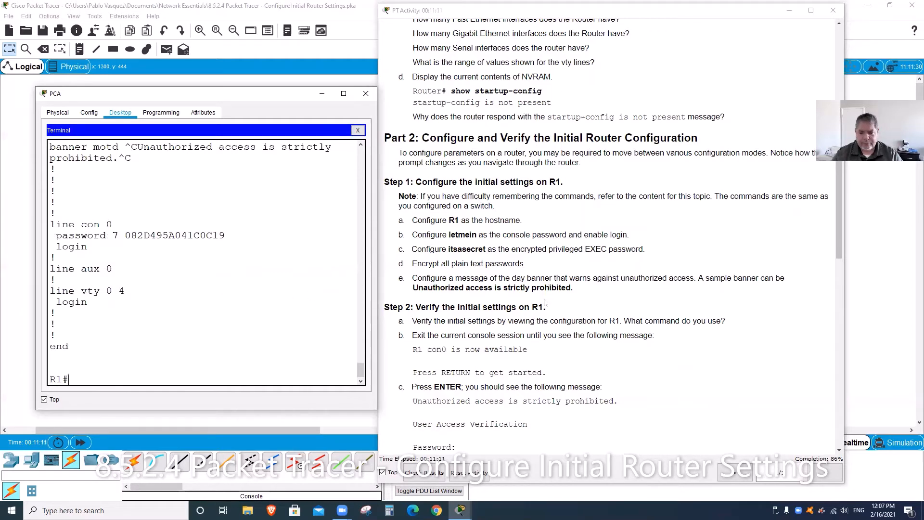
scroll(544, 307, "down", 3)
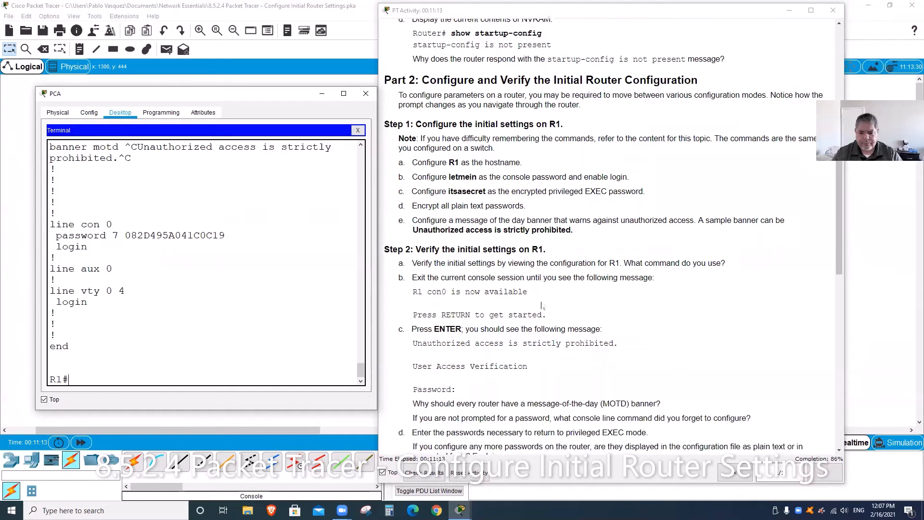
scroll(540, 302, "down", 1)
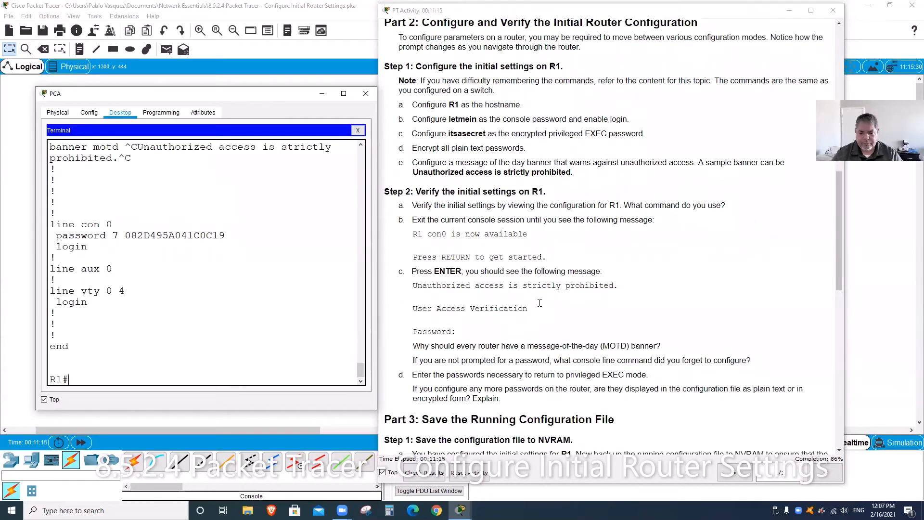
scroll(540, 302, "up", 1)
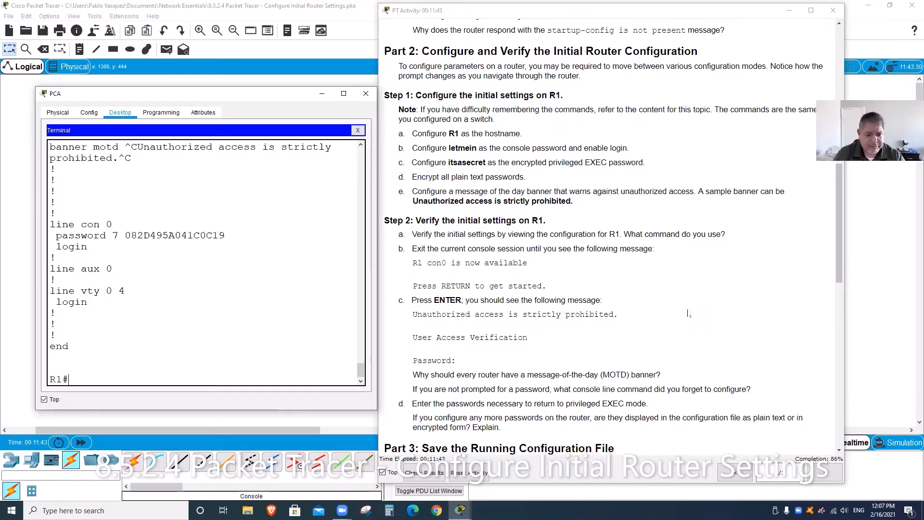
Step: Log out of R1's console, restart the session and let the password prompt time out
type("exit")
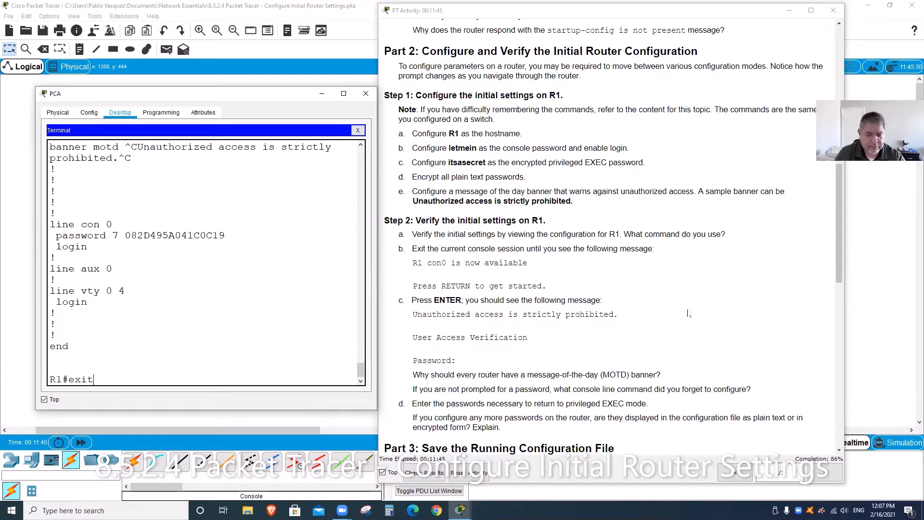
key("Return")
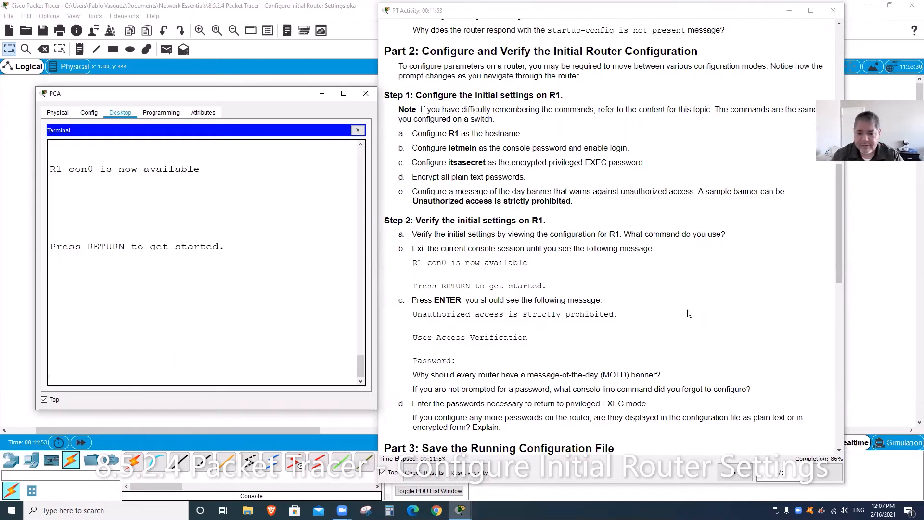
key("Return")
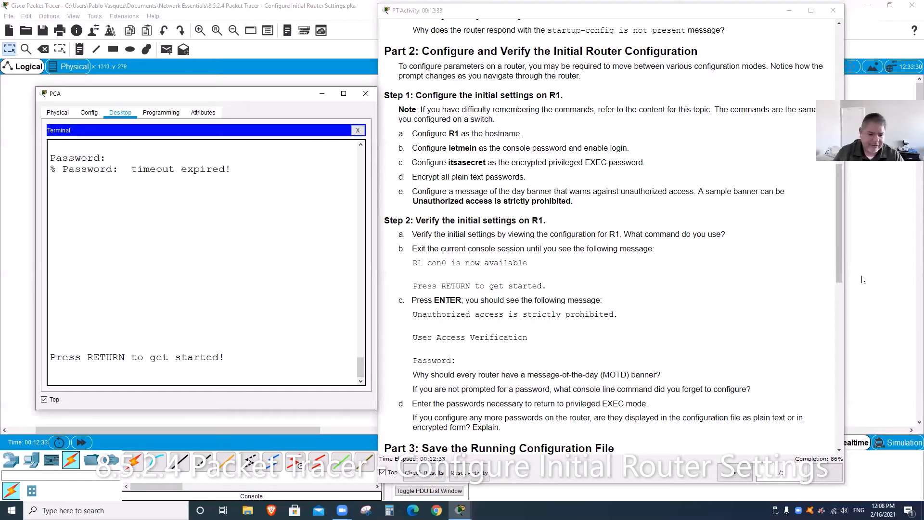
Step: Log back in past the MOTD banner with the console password, reaching R1>
key("Return")
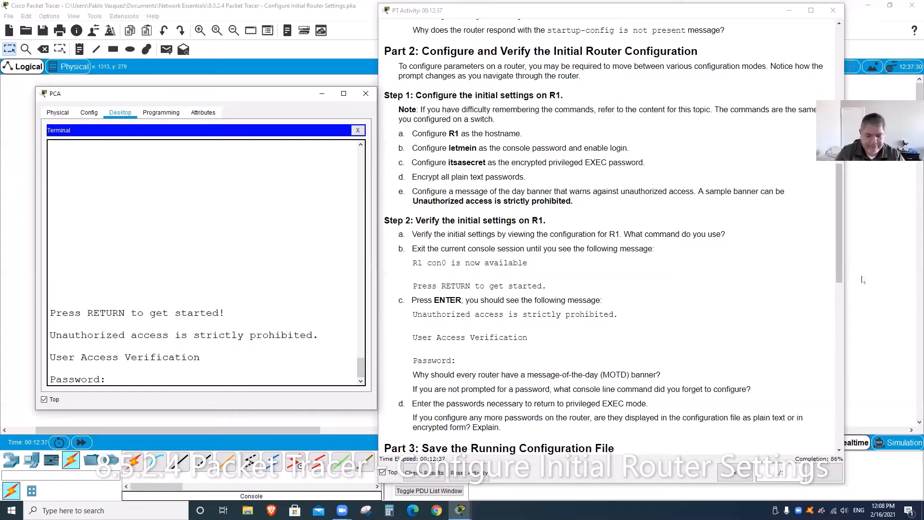
type("letmein")
key("Return")
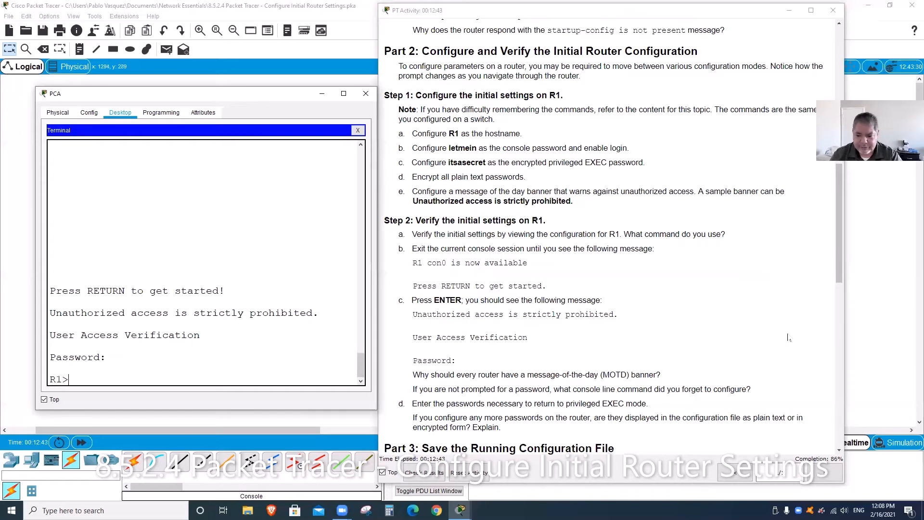
scroll(566, 349, "down", 3)
scroll(566, 349, "down", 1)
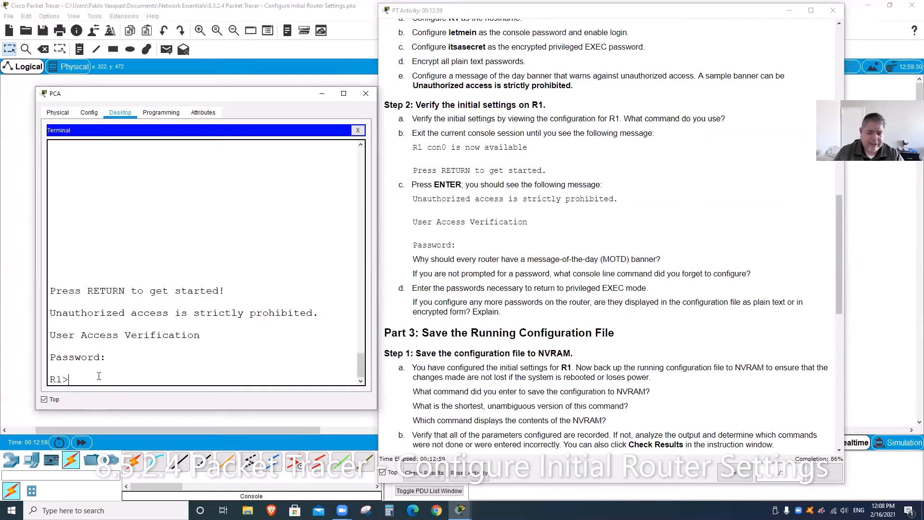
Step: Enter privileged EXEC mode with en and submit the enable password
type("en")
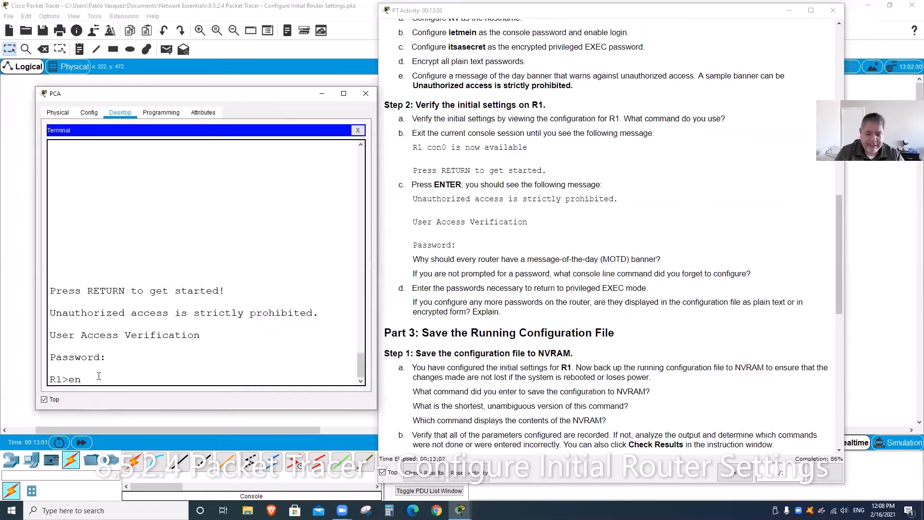
key("Return")
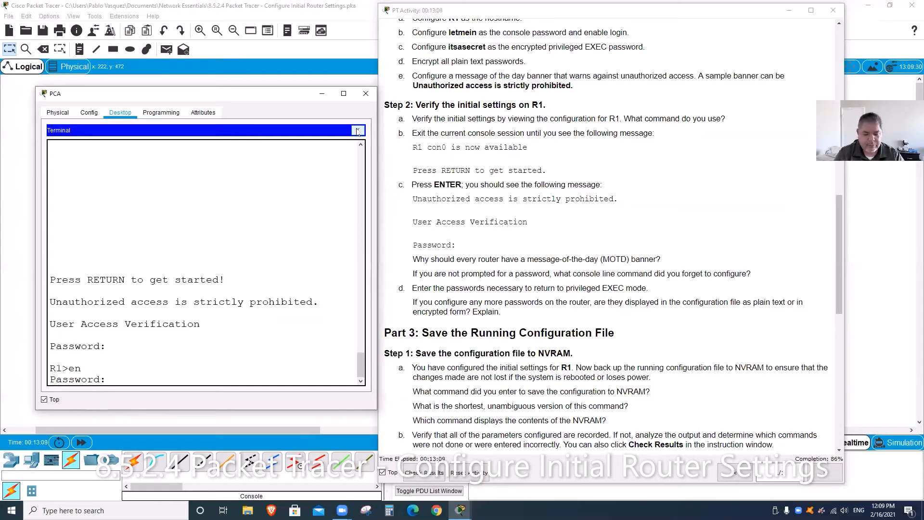
key("Return")
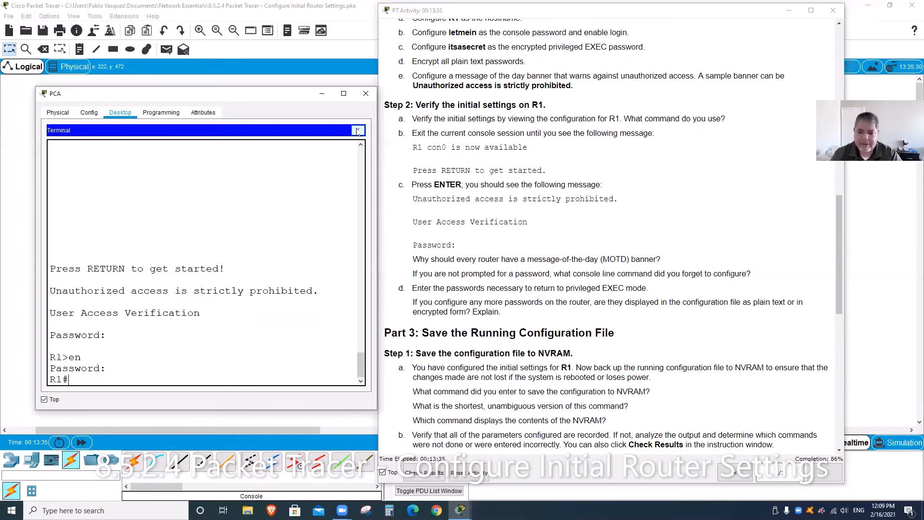
Step: Save R1's config with copy running-config startup-config, accepting the default filename
scroll(610, 302, "down", 4)
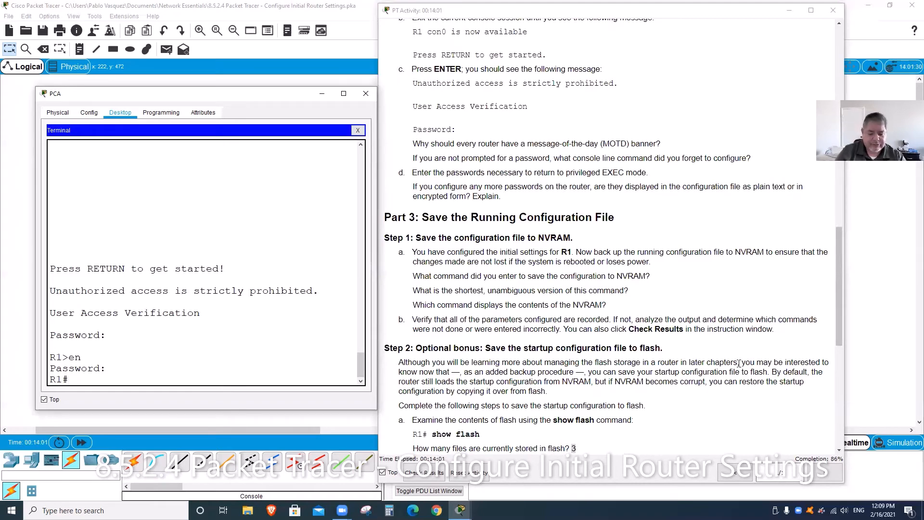
type("copy")
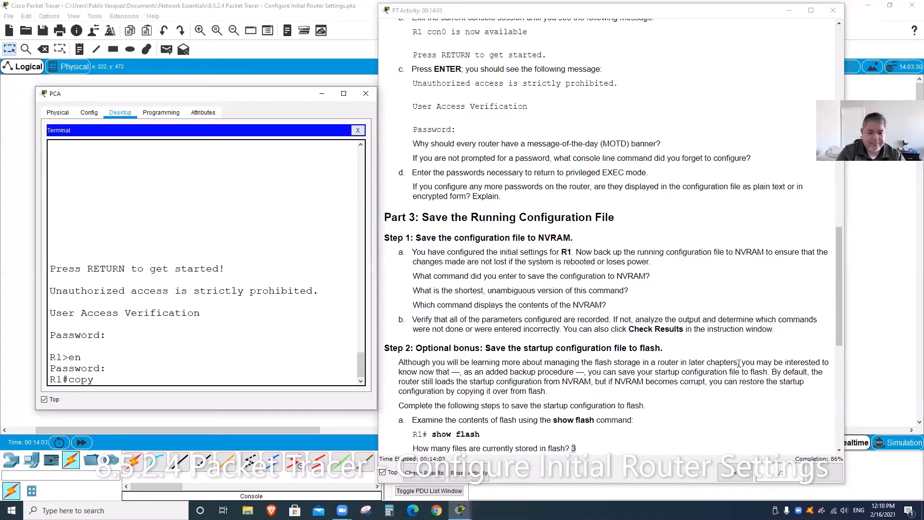
type(" runn")
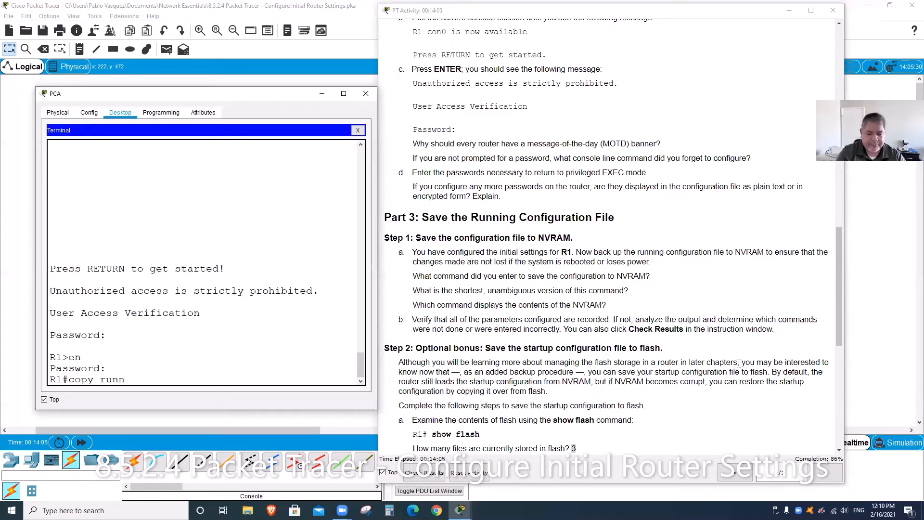
type("ing-config")
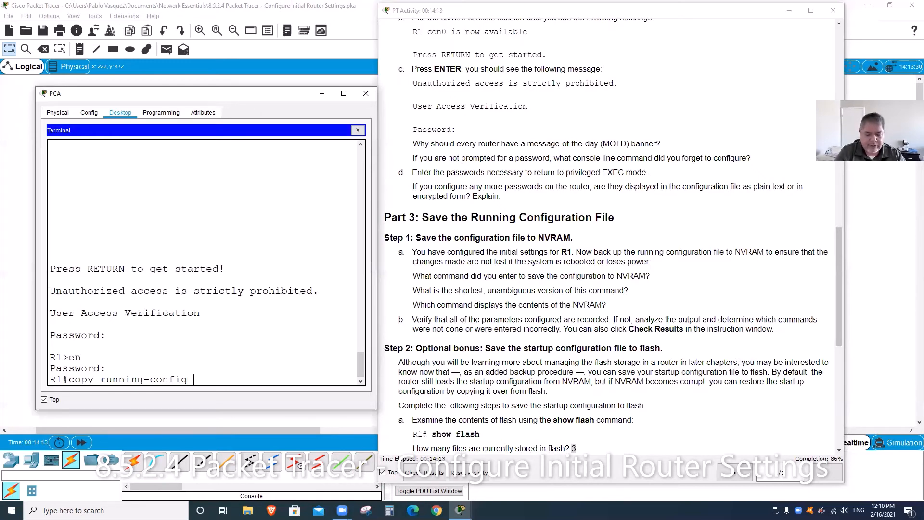
type("startup-")
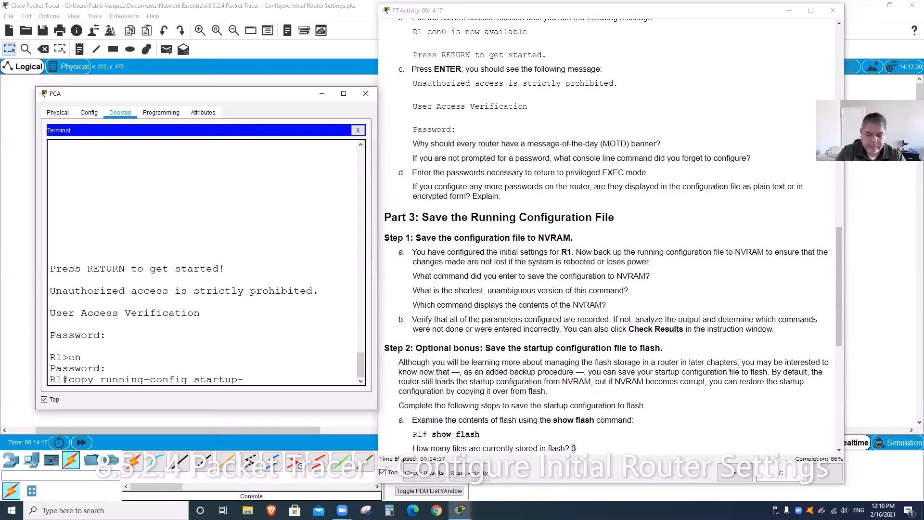
type("config")
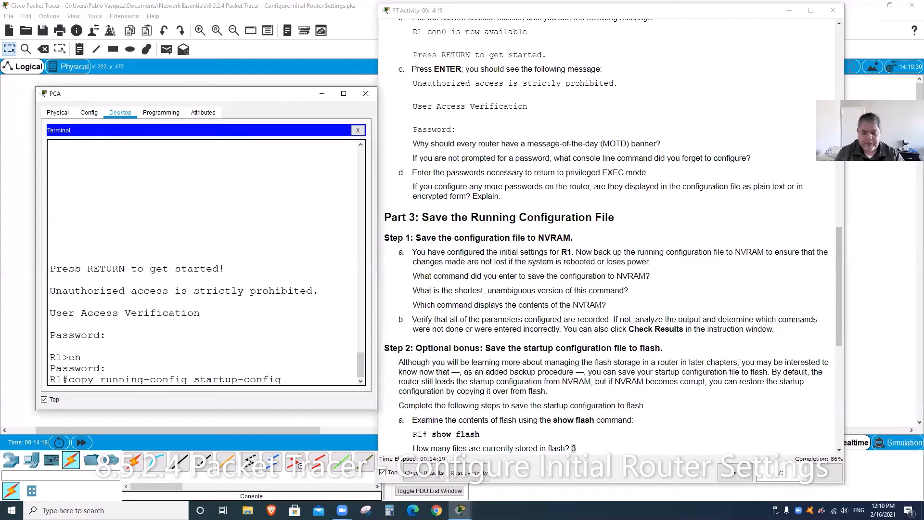
key("Return")
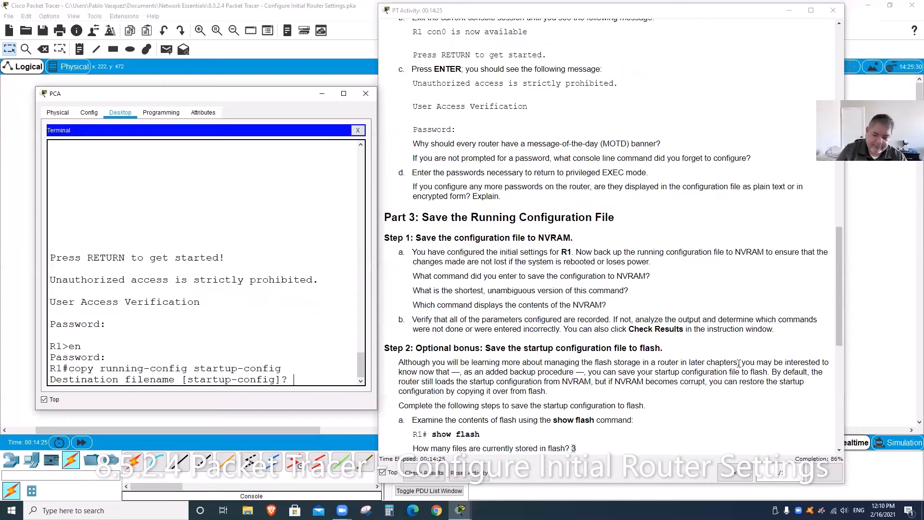
key("Return")
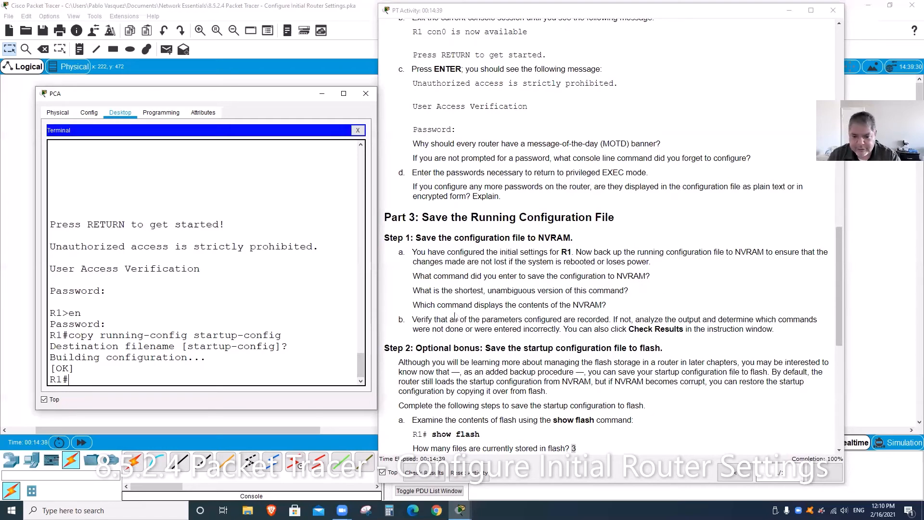
left_click(639, 293)
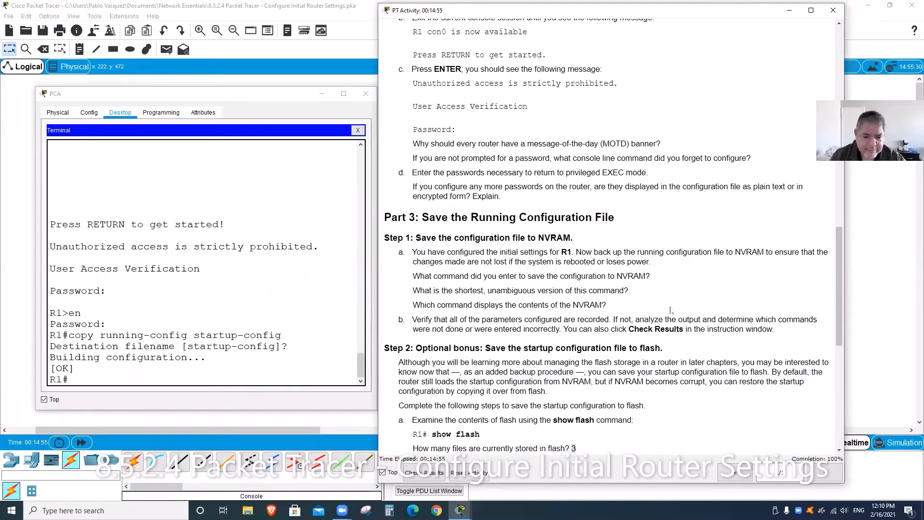
left_click(175, 379)
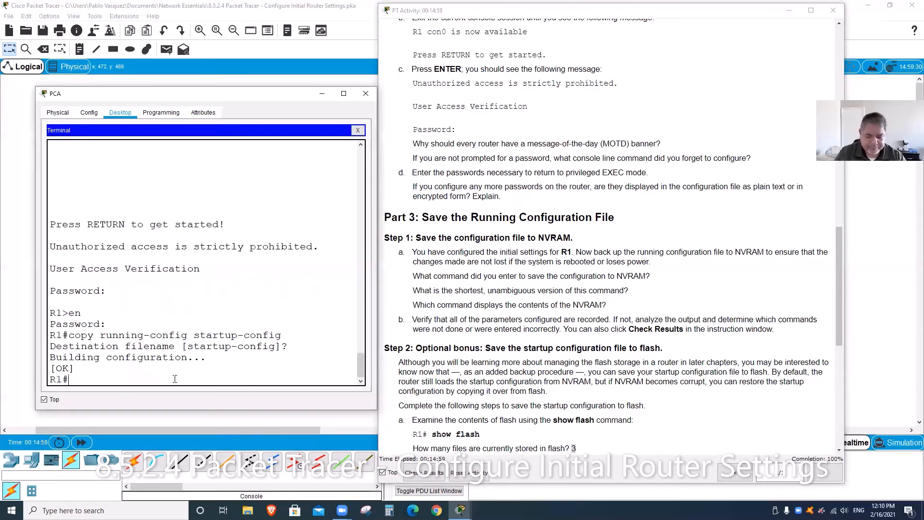
Step: Run show startup-config and page through R1's saved configuration to the end
type("en")
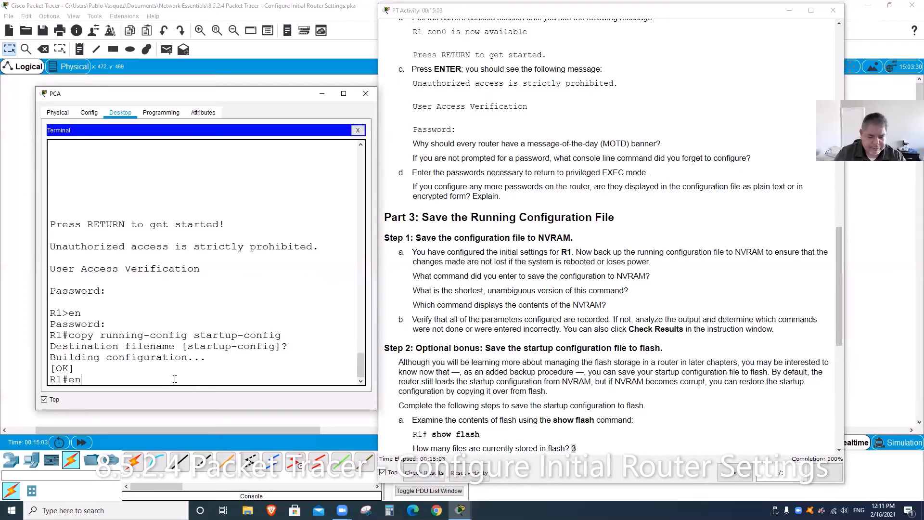
key("BackSpace")
key("BackSpace")
type("s")
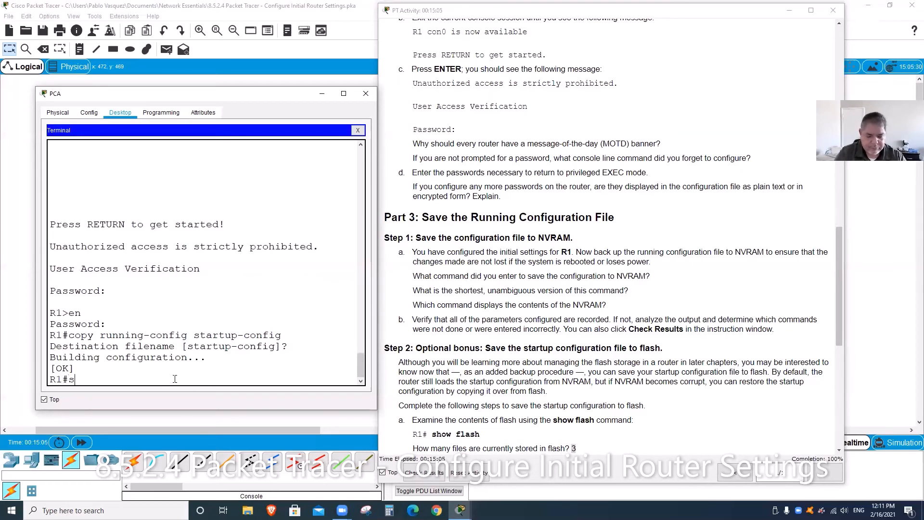
type("how startup")
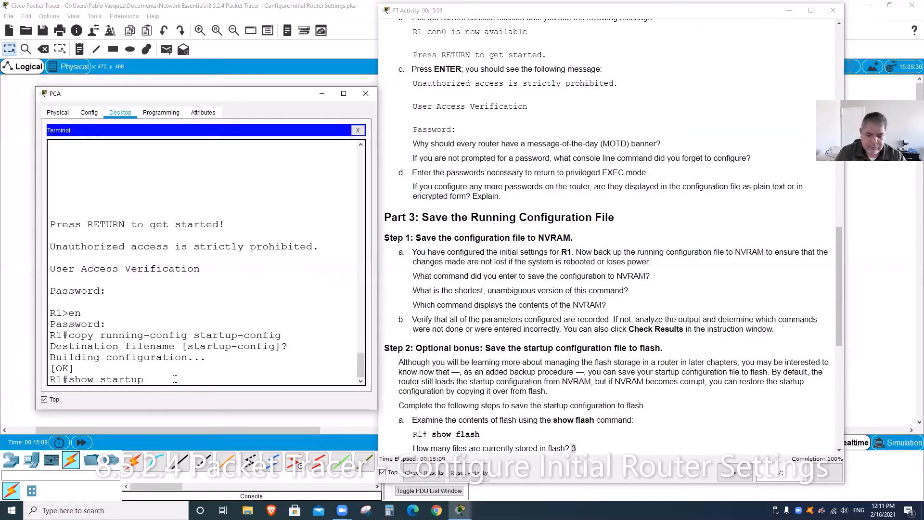
type("-copn")
key("BackSpace")
key("BackSpace")
type("nfig")
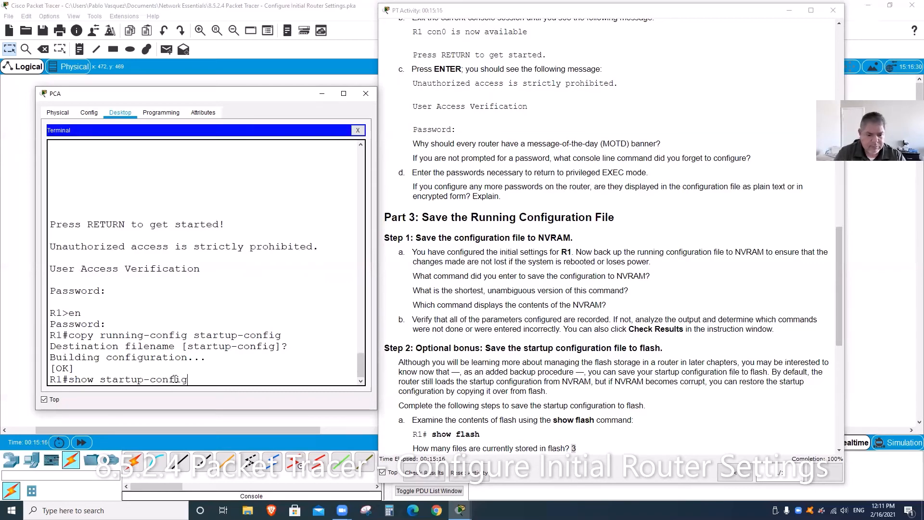
key("Return")
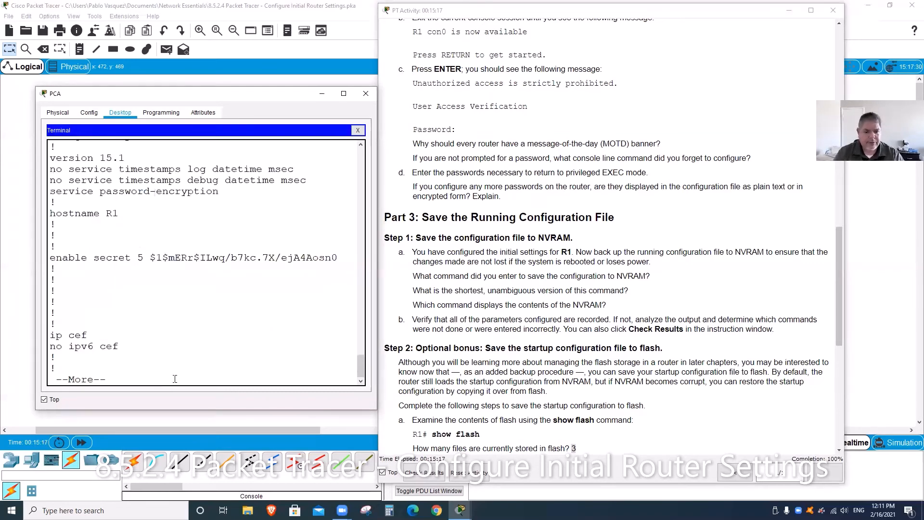
key("space")
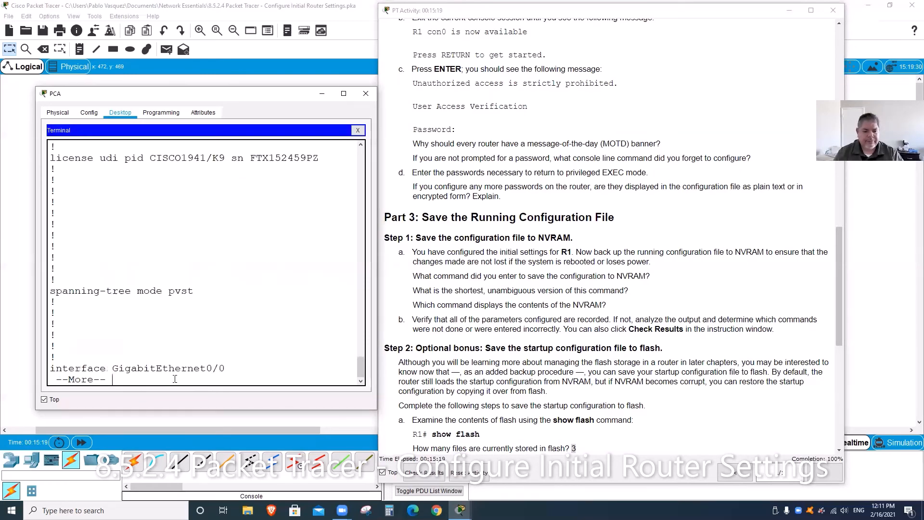
key("space")
key("space")
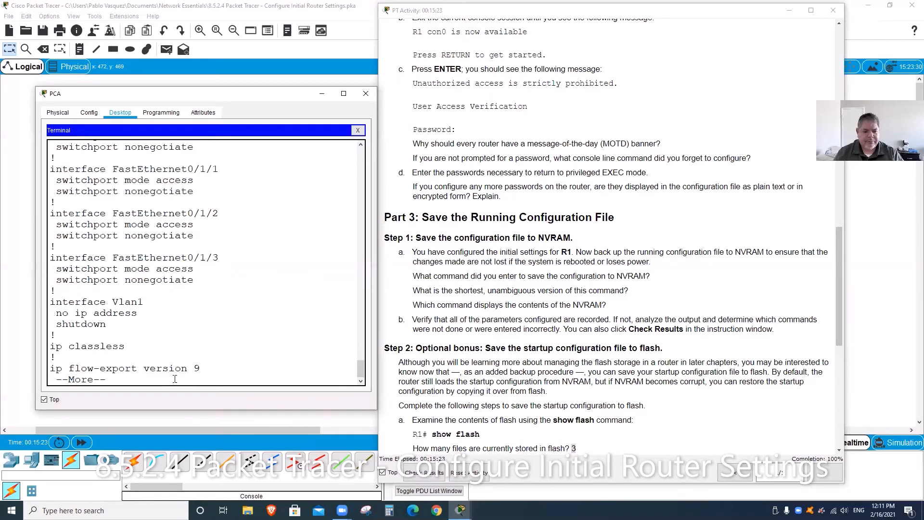
key("space")
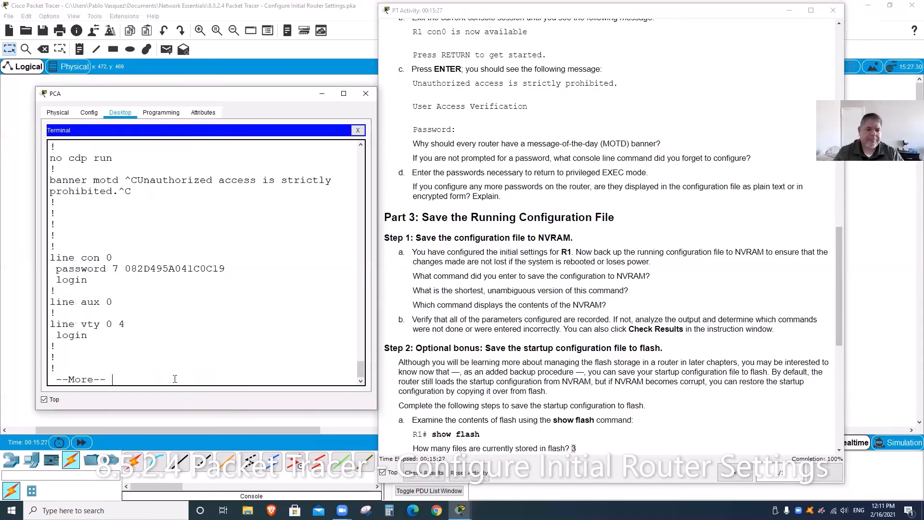
key("space")
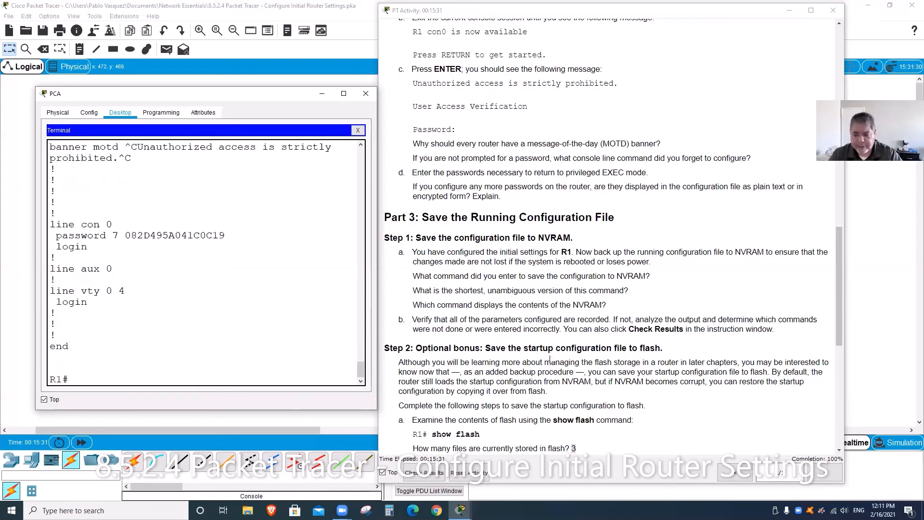
scroll(560, 361, "down", 3)
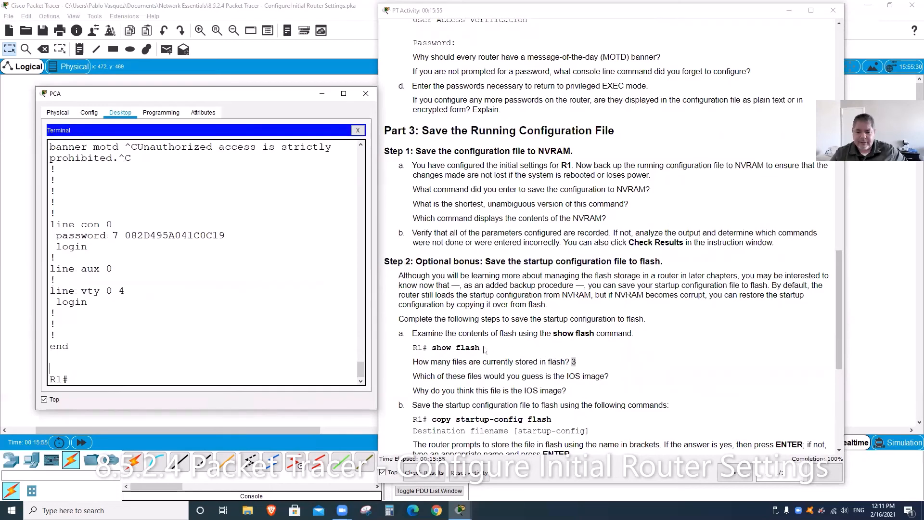
Step: Run show flash on R1 and answer 3 files in the lab instructions
scroll(572, 337, "down", 2)
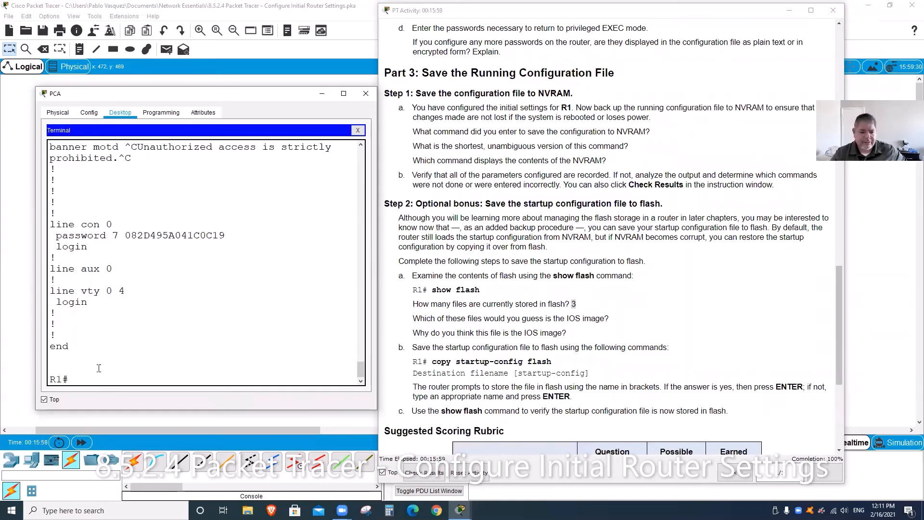
type("sh")
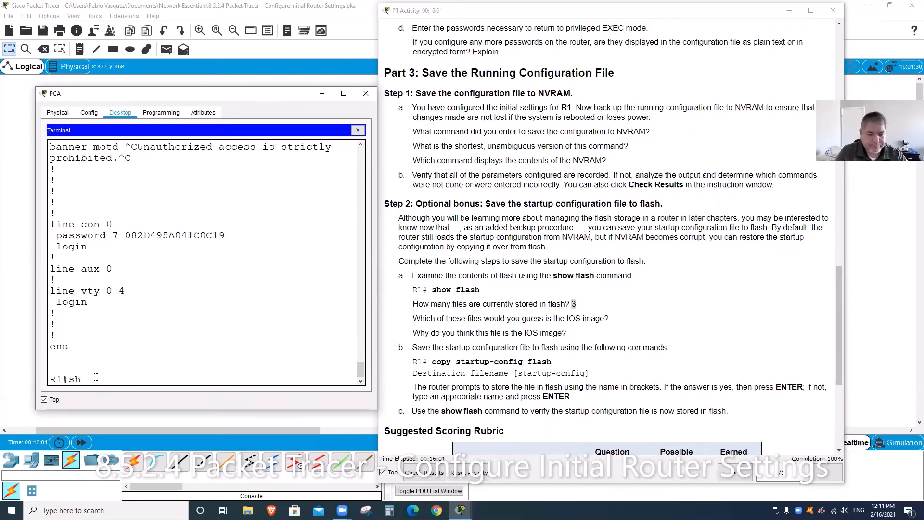
type("ow flas")
type("h")
key("Return")
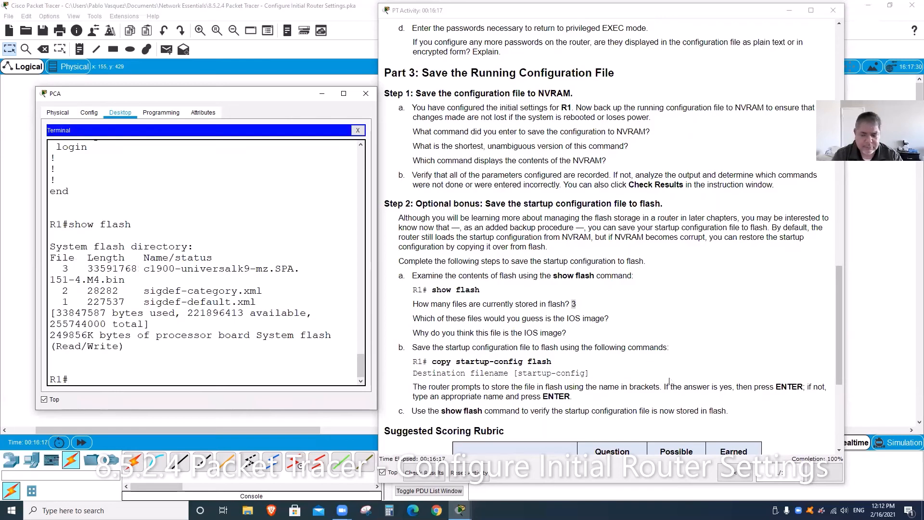
left_click(633, 315)
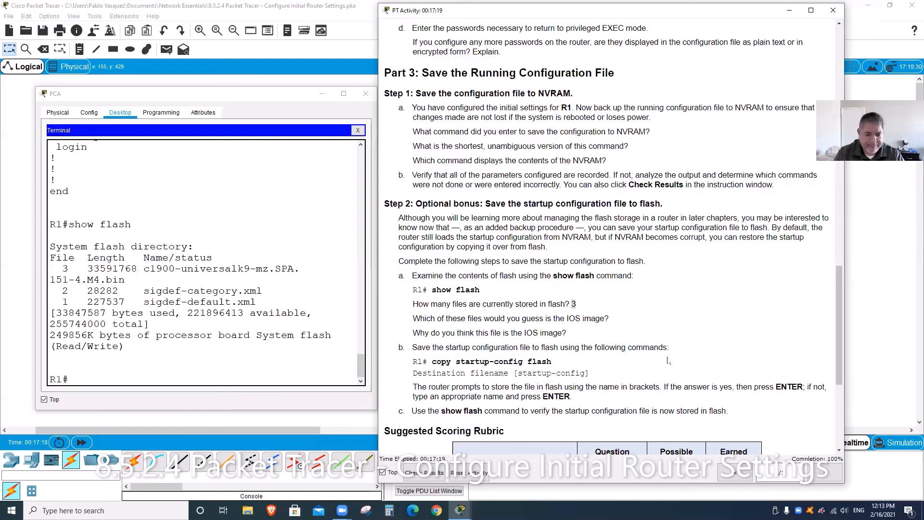
left_click(173, 378)
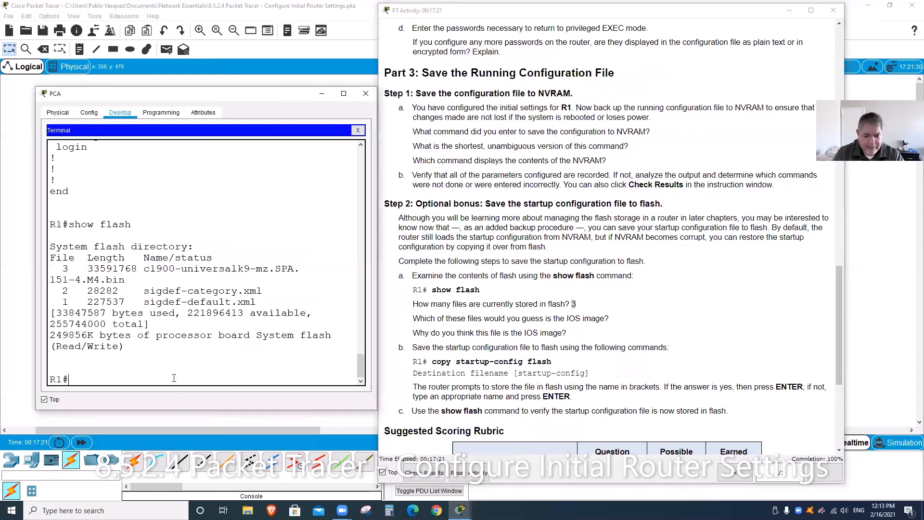
Step: Copy R1's startup-config to flash, keeping the default filename startup-config
type("copy")
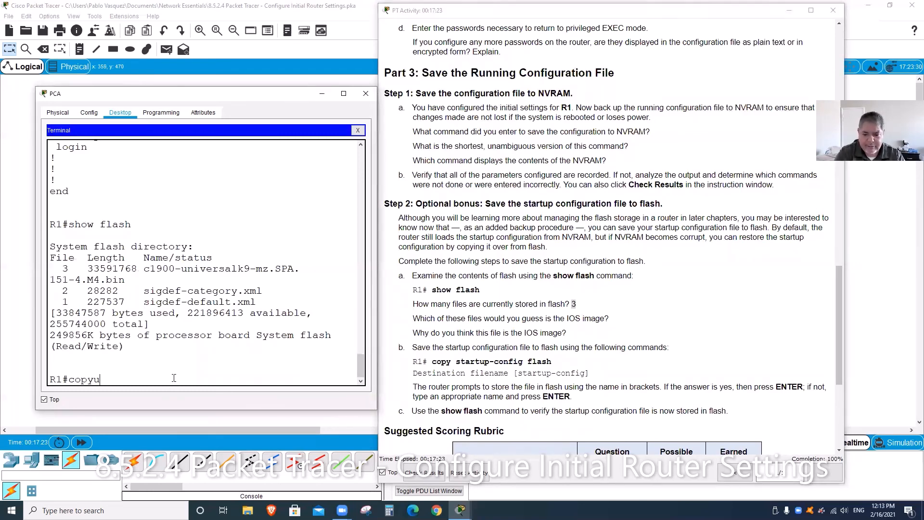
key("BackSpace")
type("y ")
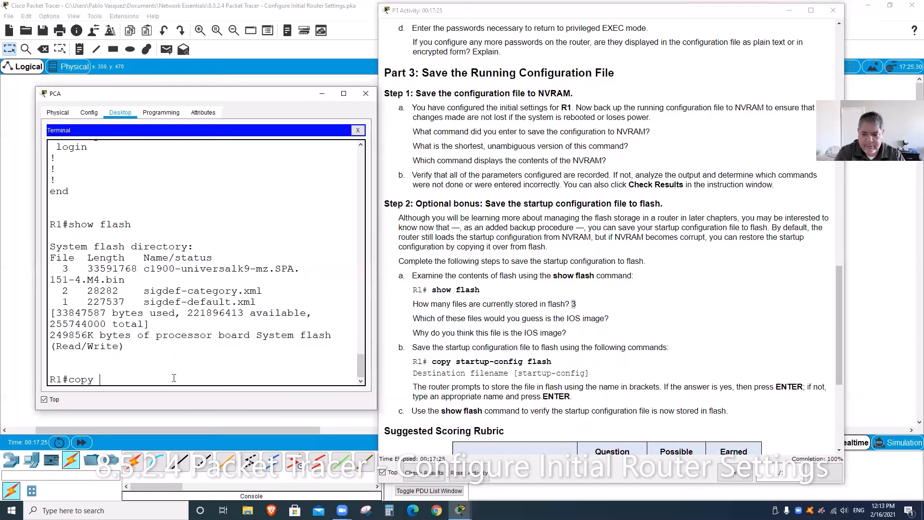
type("start")
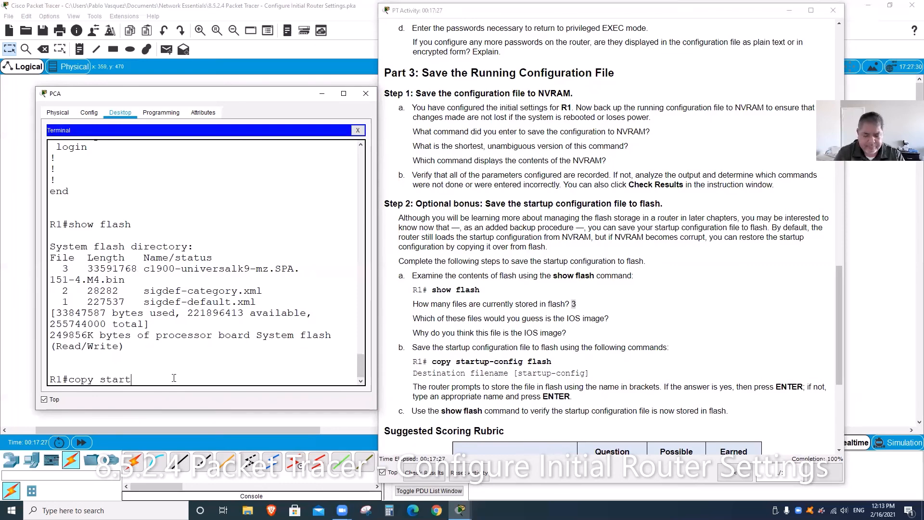
type("up")
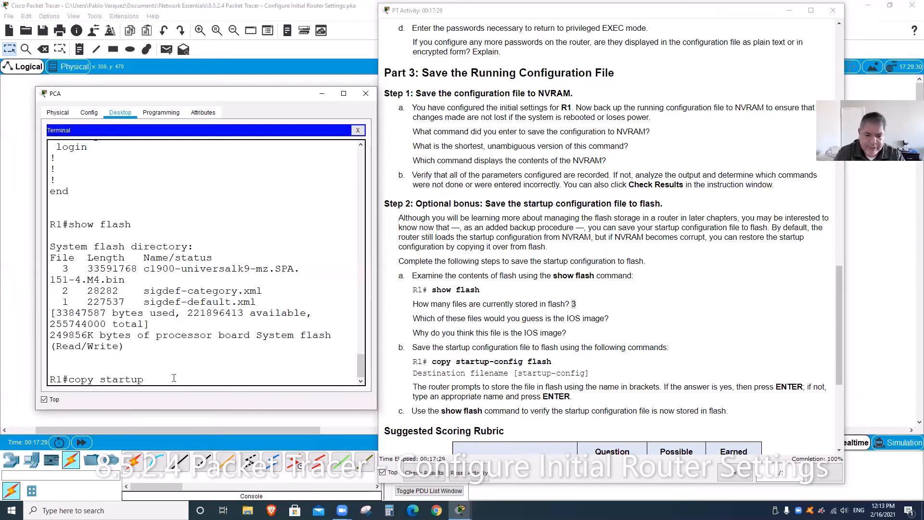
type("-")
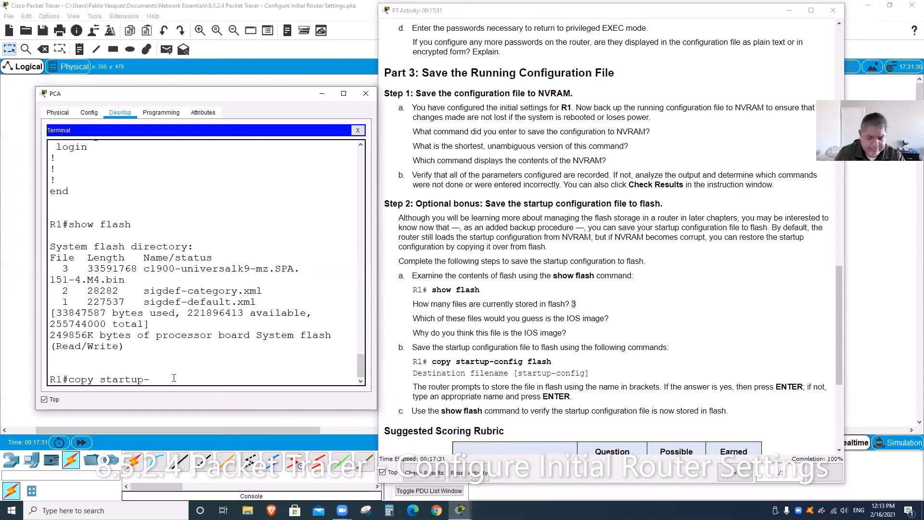
type("config")
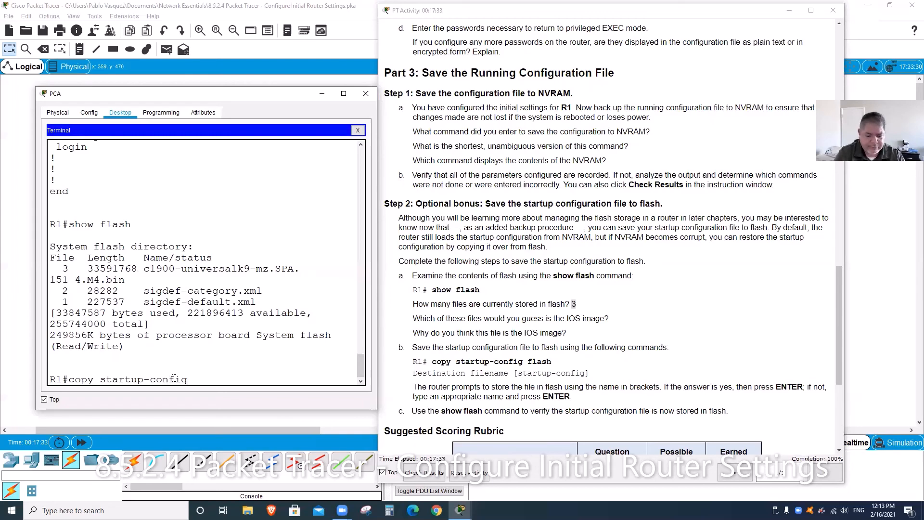
type(" f;la")
key("BackSpace")
key("BackSpace")
key("BackSpace")
type("lash")
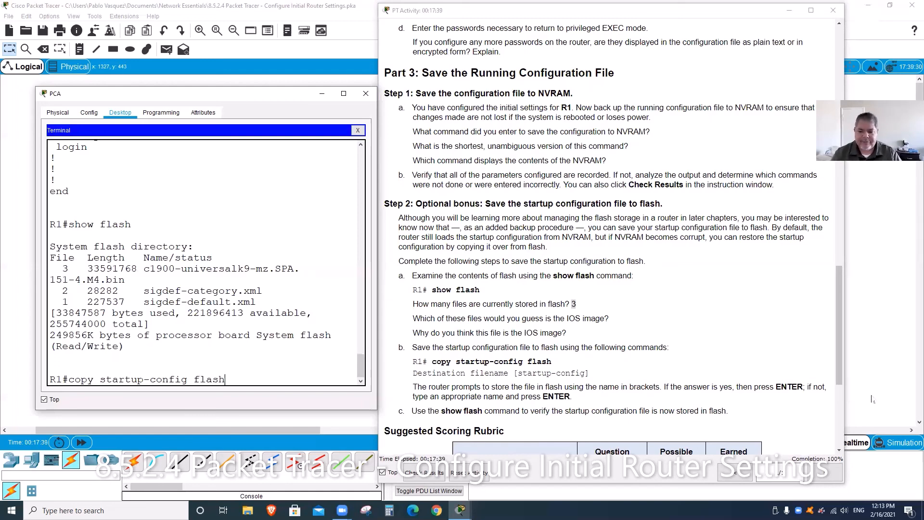
key("Return")
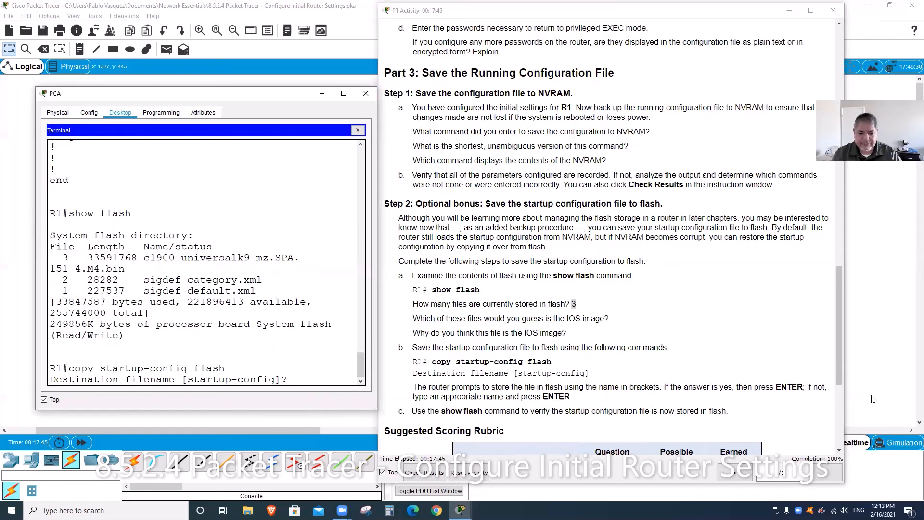
key("Return")
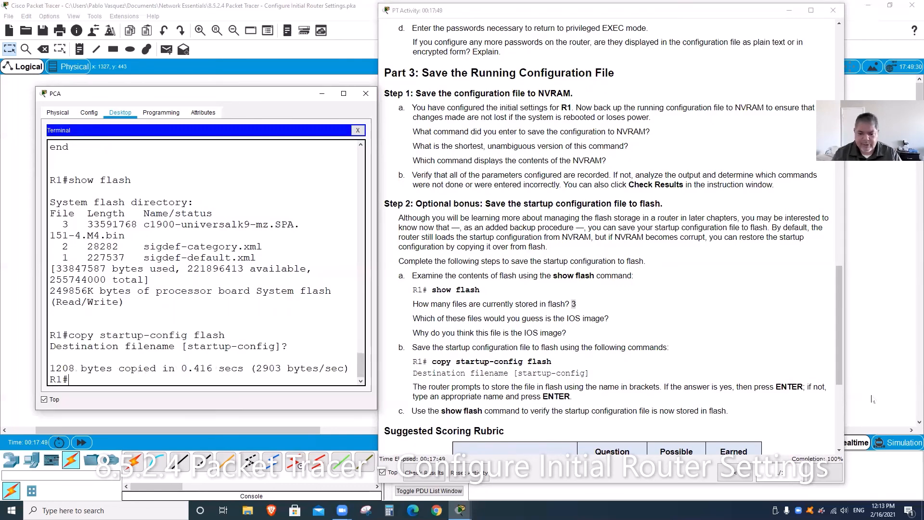
Step: Confirm with show flash that the 1208-byte startup-config now appears in flash
type("sh")
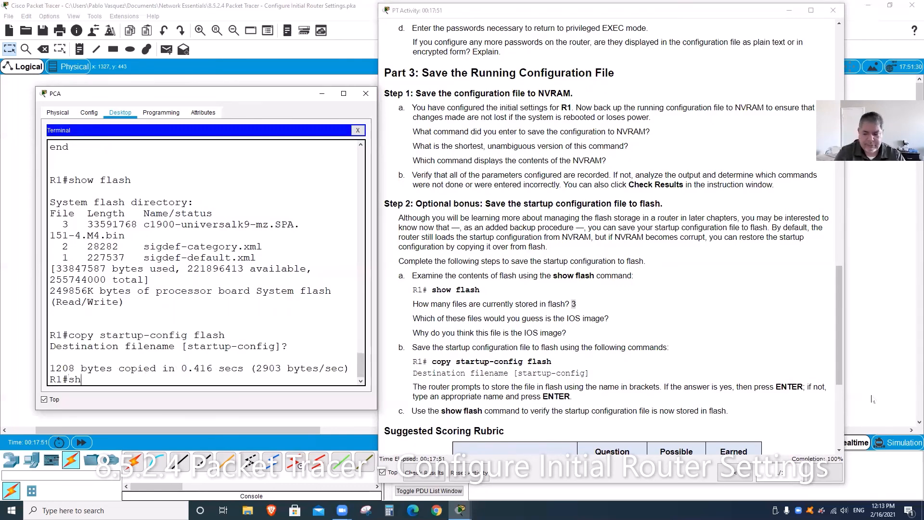
type("ow flash")
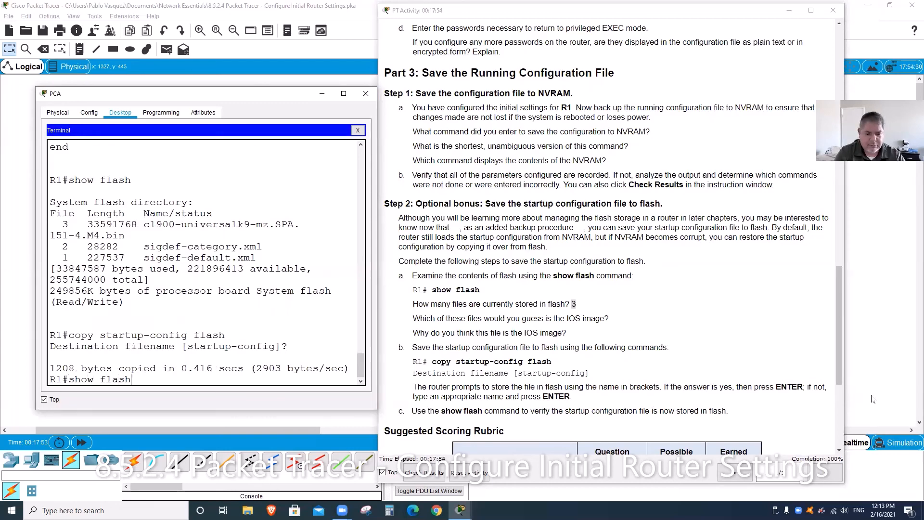
key("Return")
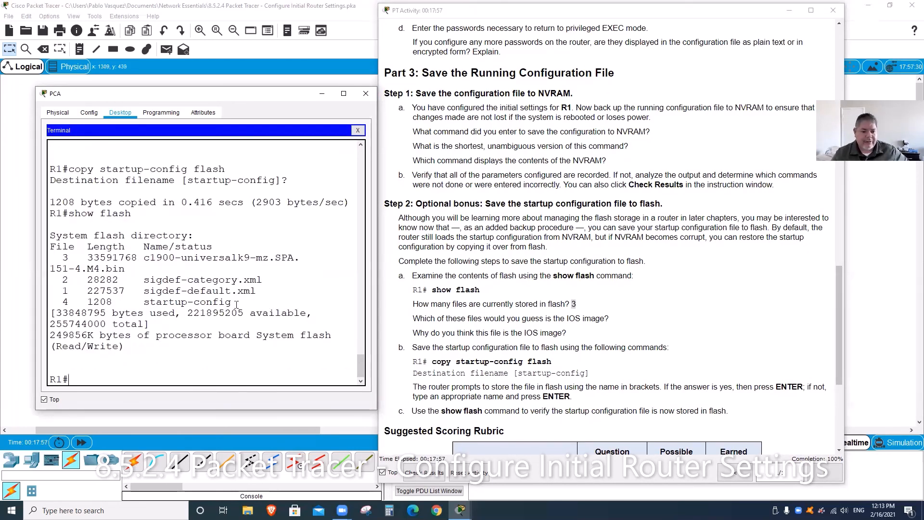
left_click_drag(237, 305, 147, 308)
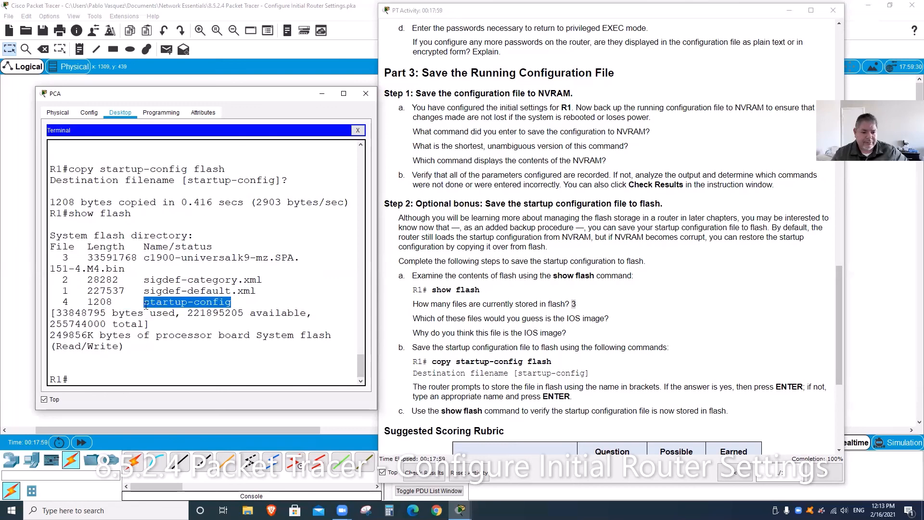
left_click(298, 313)
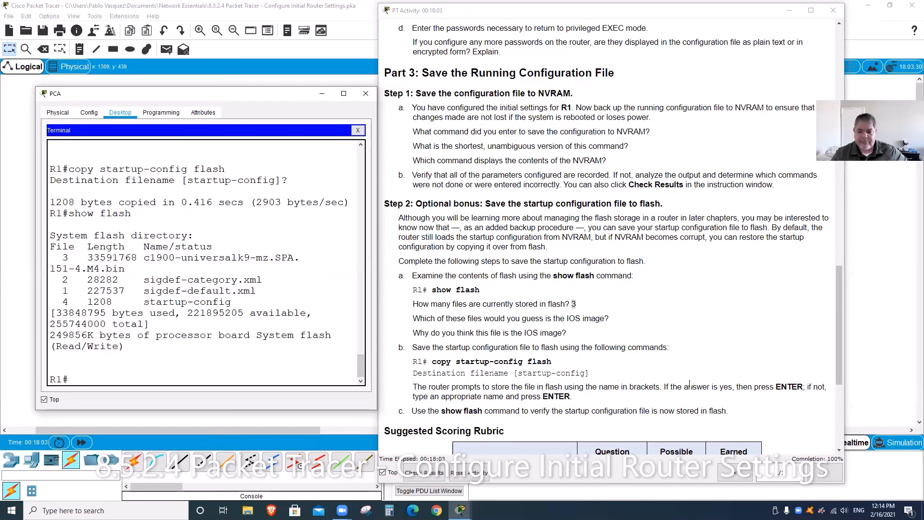
scroll(689, 385, "up", 1)
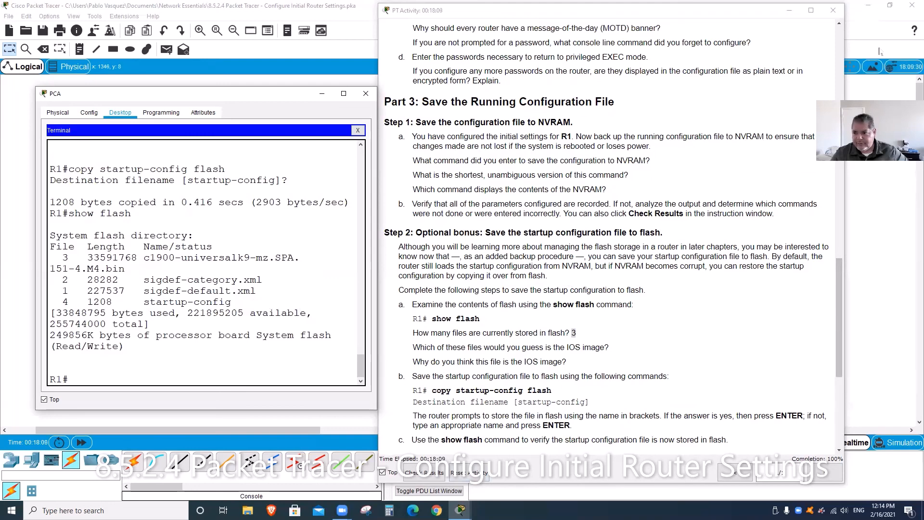
left_click_drag(767, 10, 751, 29)
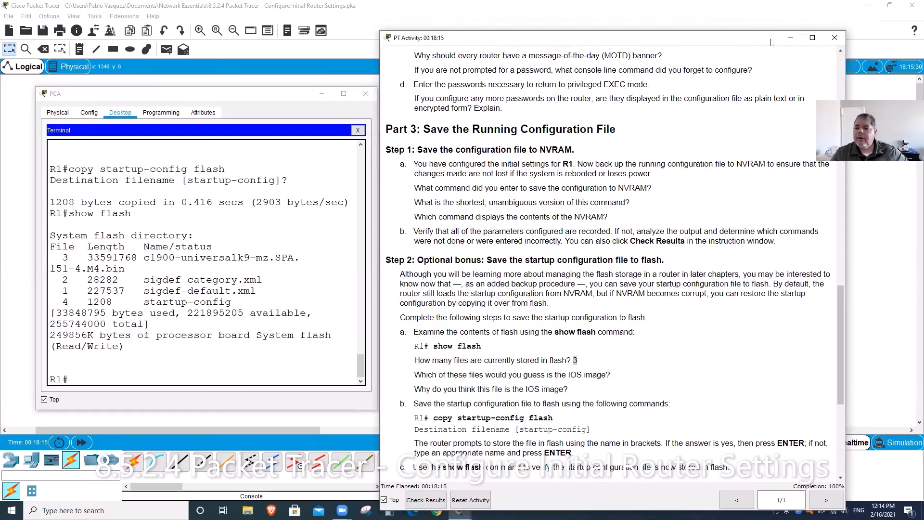
left_click_drag(771, 43, 771, 15)
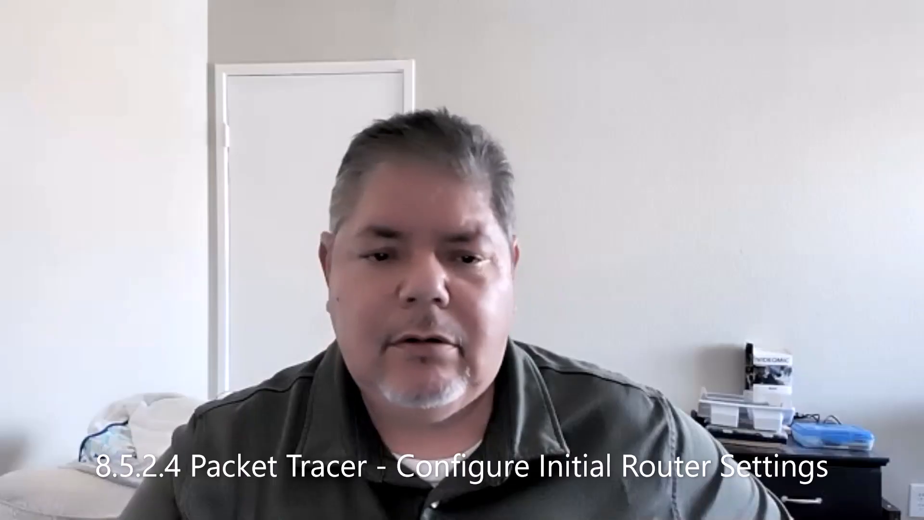